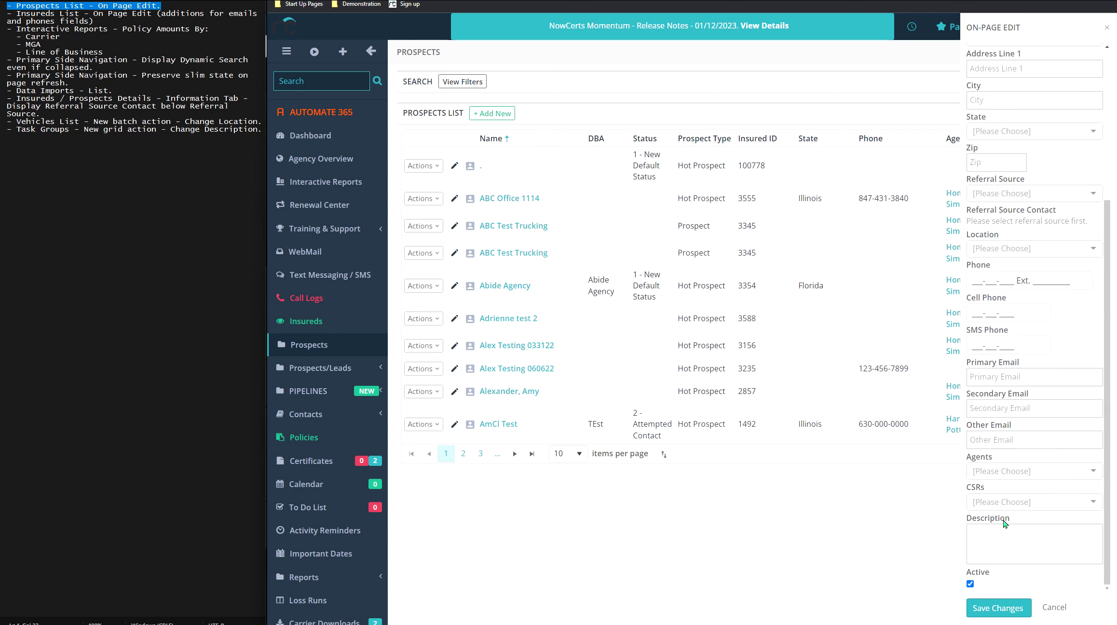
Highlight the release notes on Insureds List on-page editing, and on Interactive Reports policy amounts by Carrier, MGA and Line of Business
left_click_drag(95, 22, 7, 14)
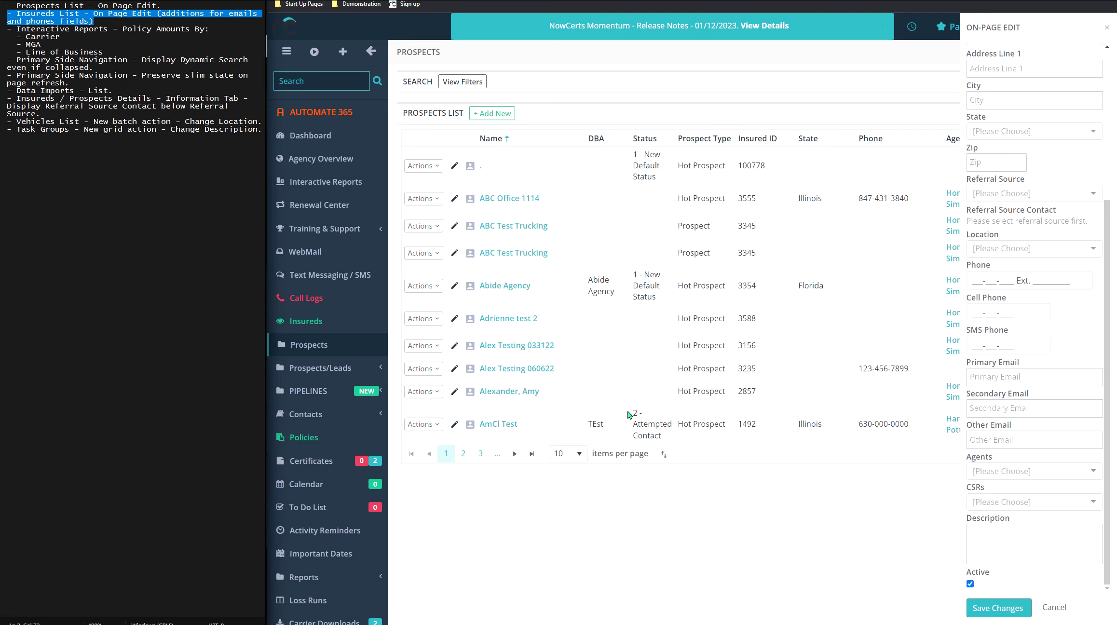
left_click(90, 40)
left_click_drag(104, 51, 6, 29)
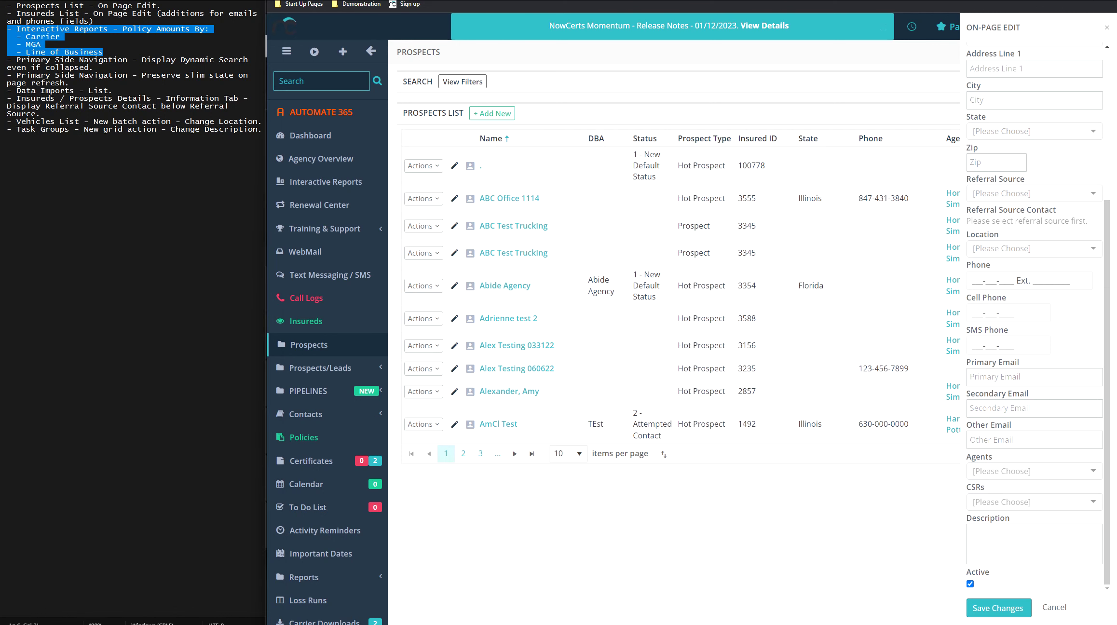
Cancel the on-page prospect edit and find the Policy Amounts by Carrier interactive report with "policy am", opening it
left_click(1055, 609)
left_click(323, 187)
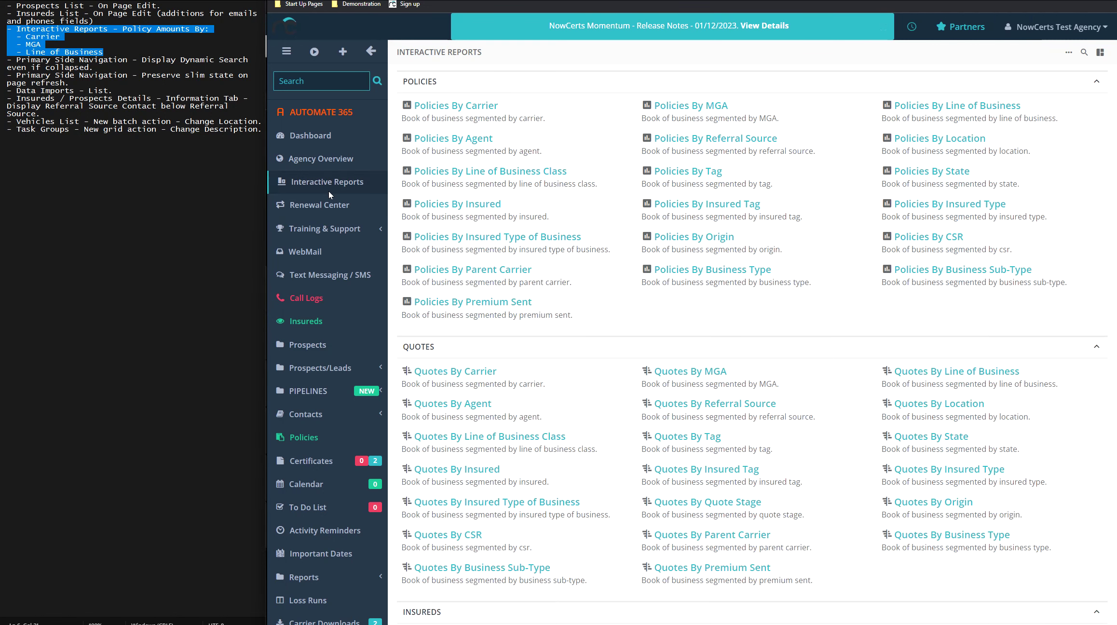
key("ctrl+f")
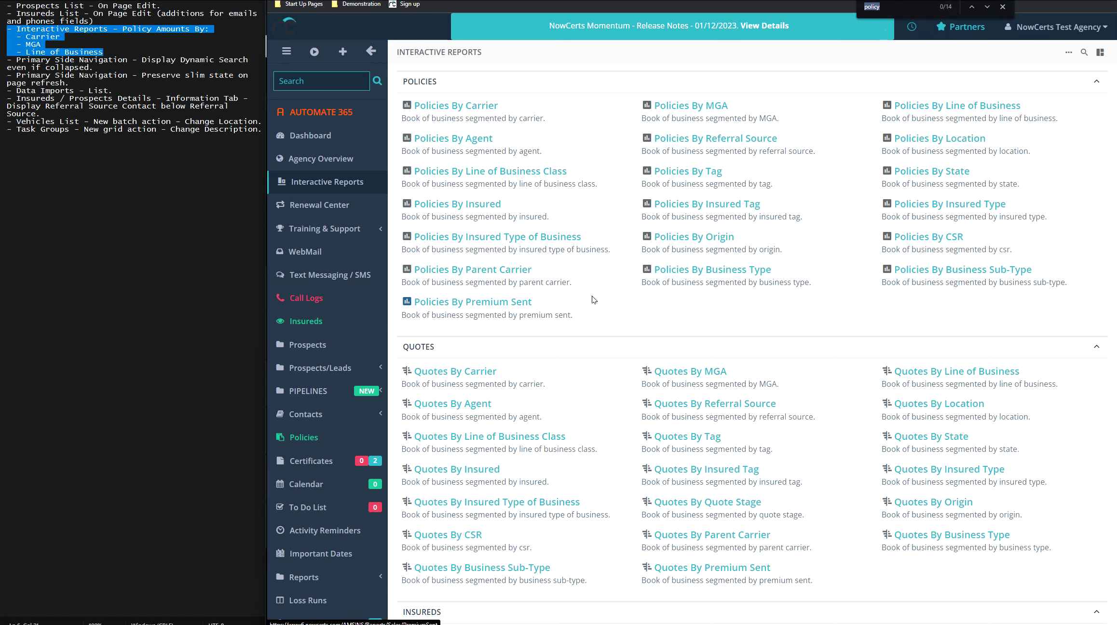
type("policy am")
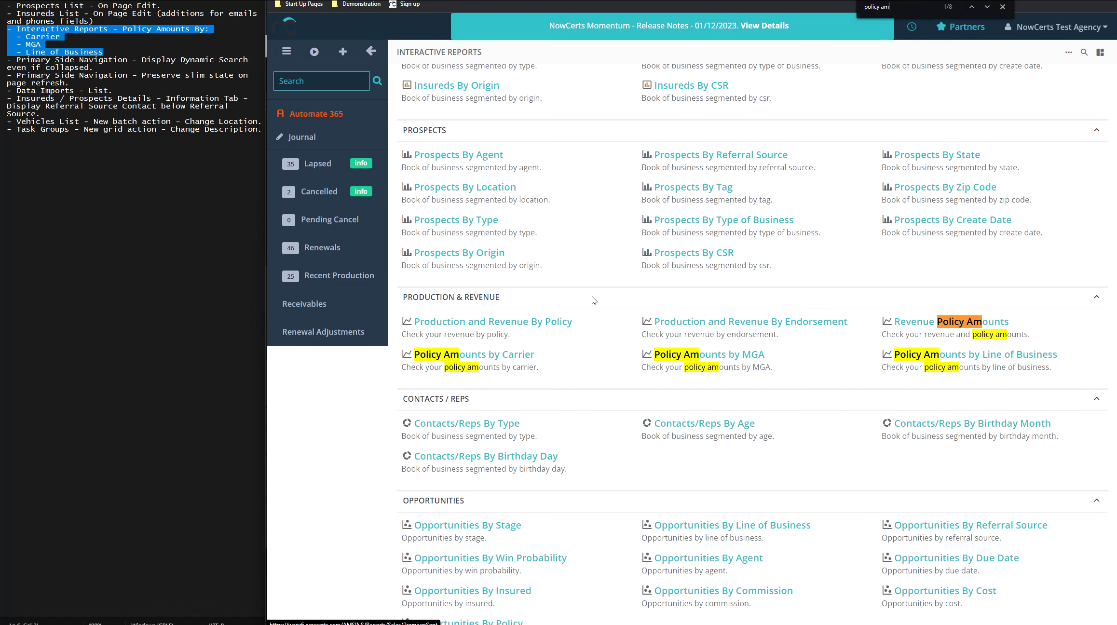
left_click(492, 360)
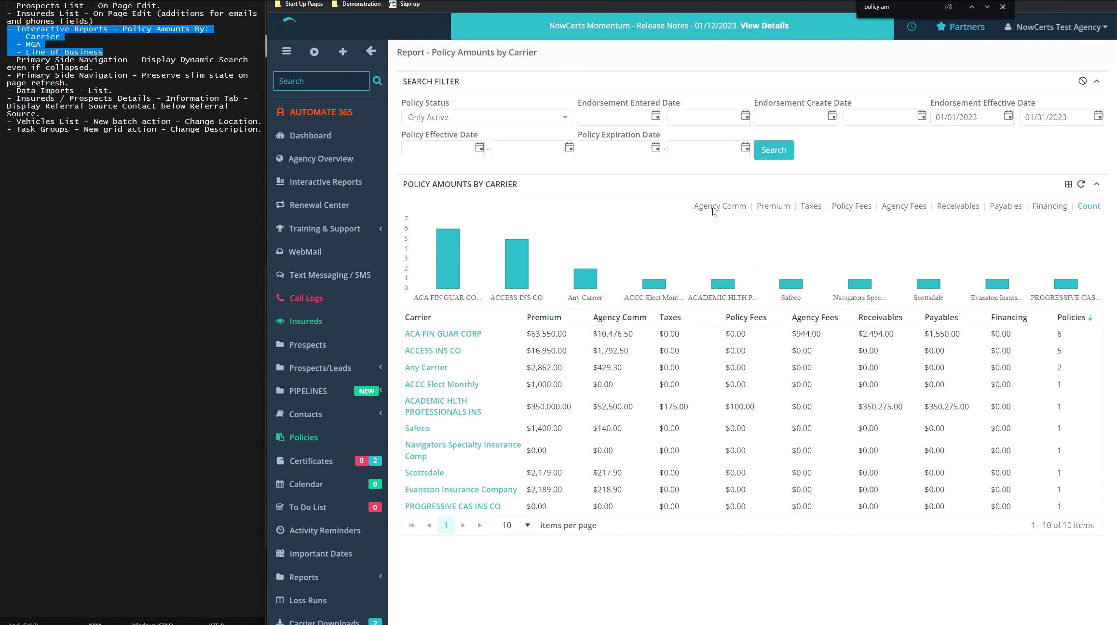
Chart the carrier amounts by Premium and Taxes, and expand Any Carrier in a nested Line of Business grid
left_click(774, 208)
left_click(811, 207)
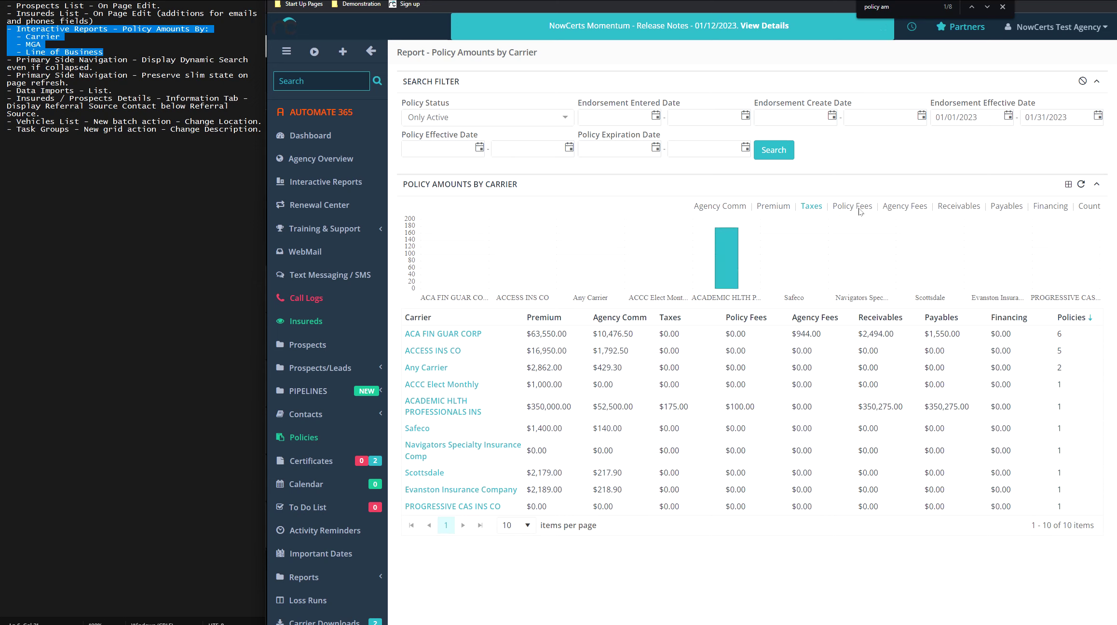
left_click(1068, 185)
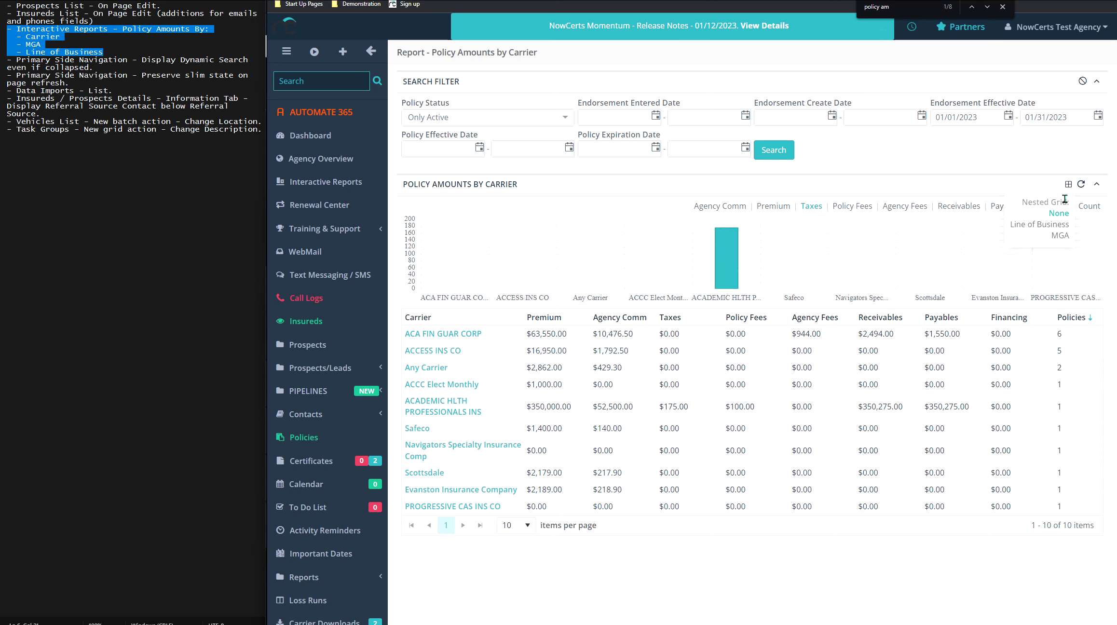
left_click(1047, 224)
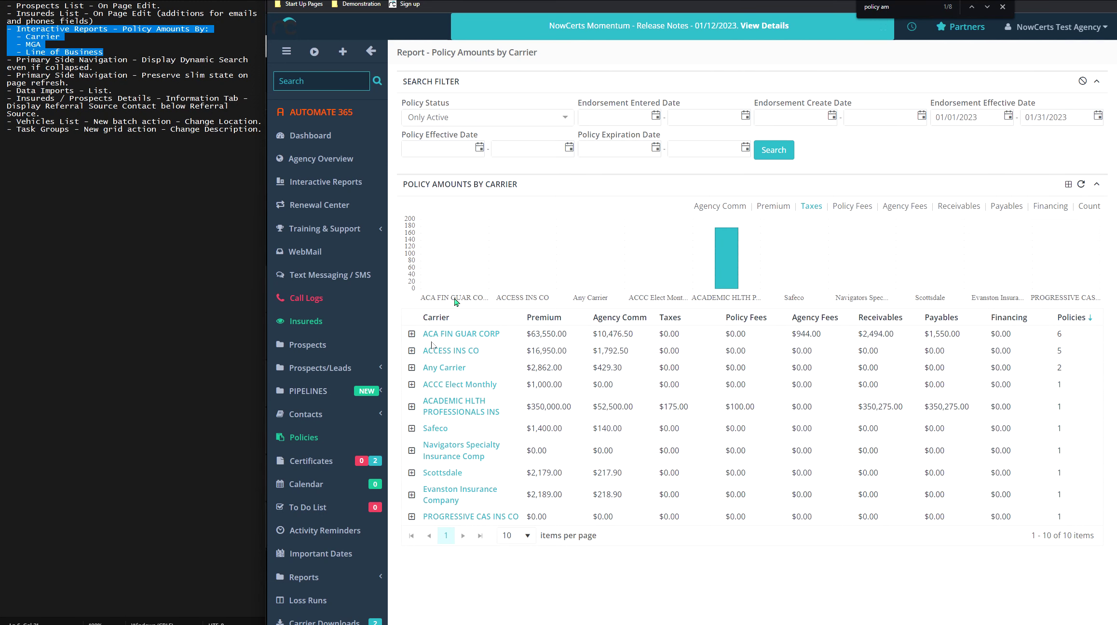
left_click(411, 368)
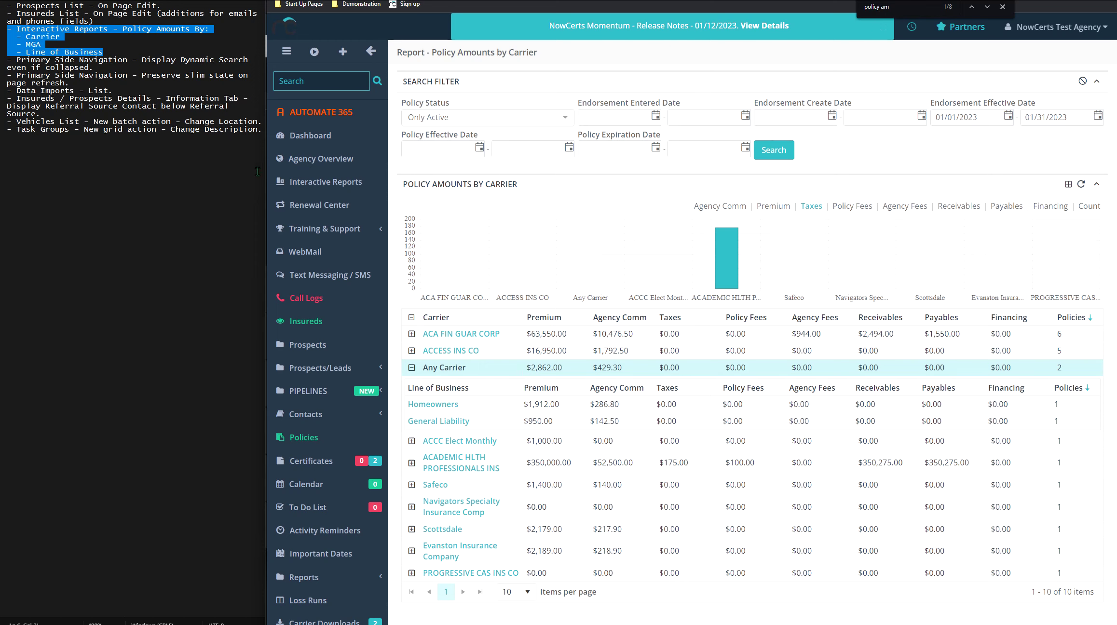
Highlight both Primary Side Navigation notes and collapse the side navigation to its slim state
triple_click(104, 64)
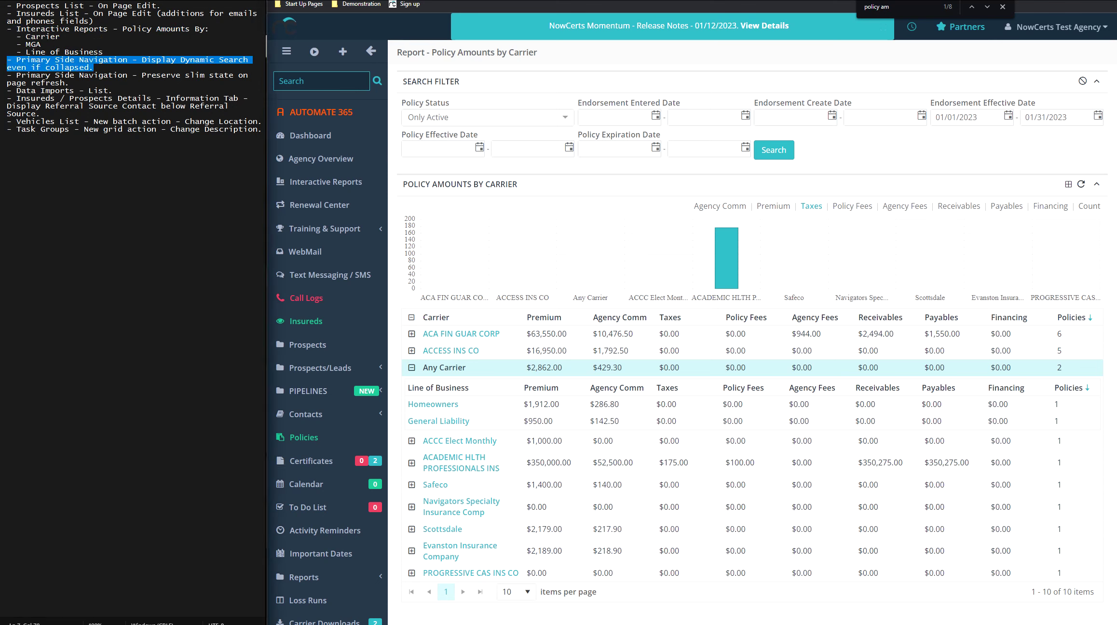
left_click(77, 85, "shift")
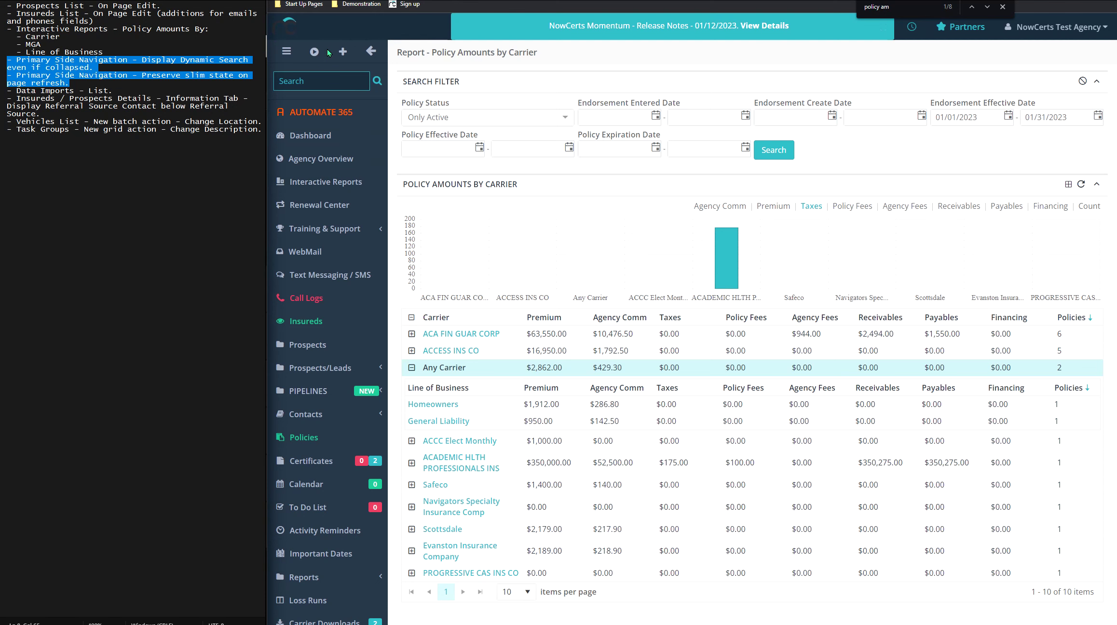
scroll(285, 53, "down", 4)
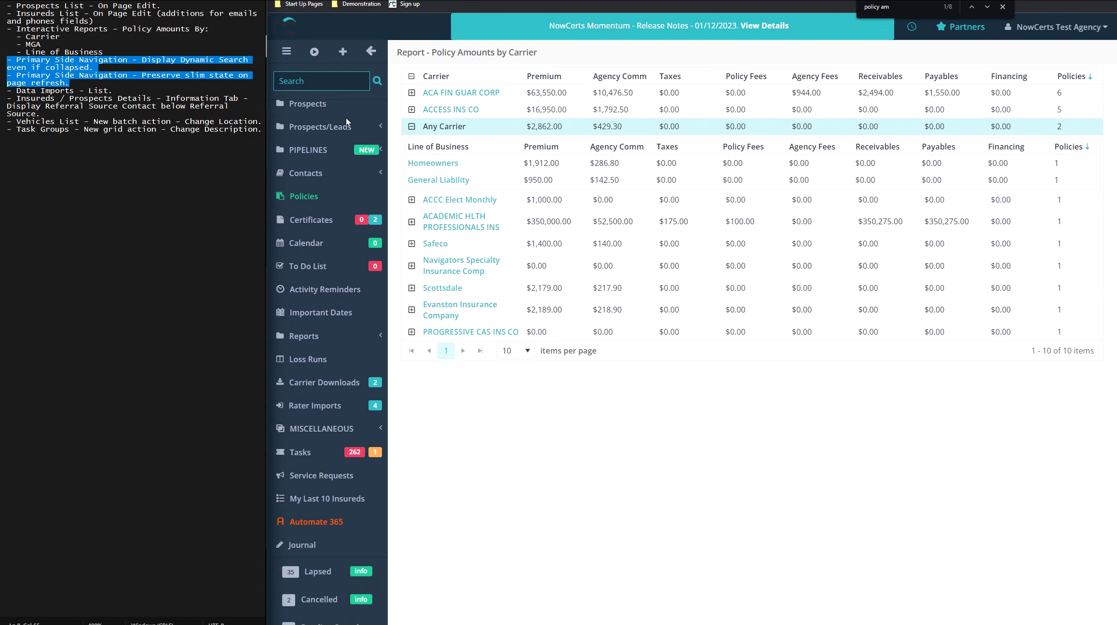
scroll(285, 53, "up", 4)
left_click(286, 50)
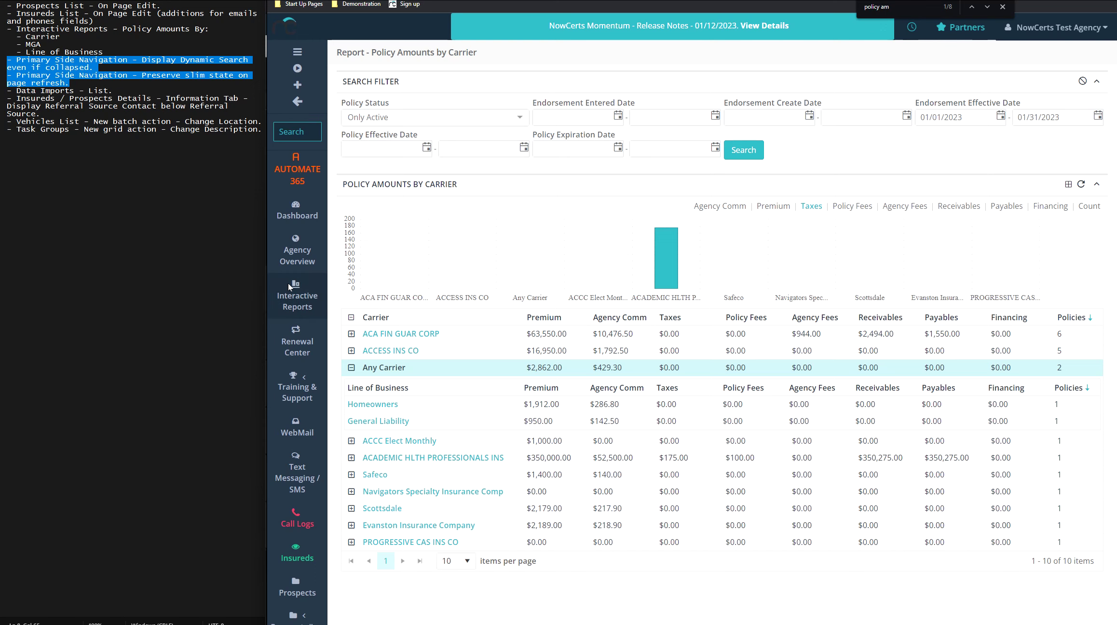
scroll(292, 283, "down", 5)
scroll(297, 270, "up", 5)
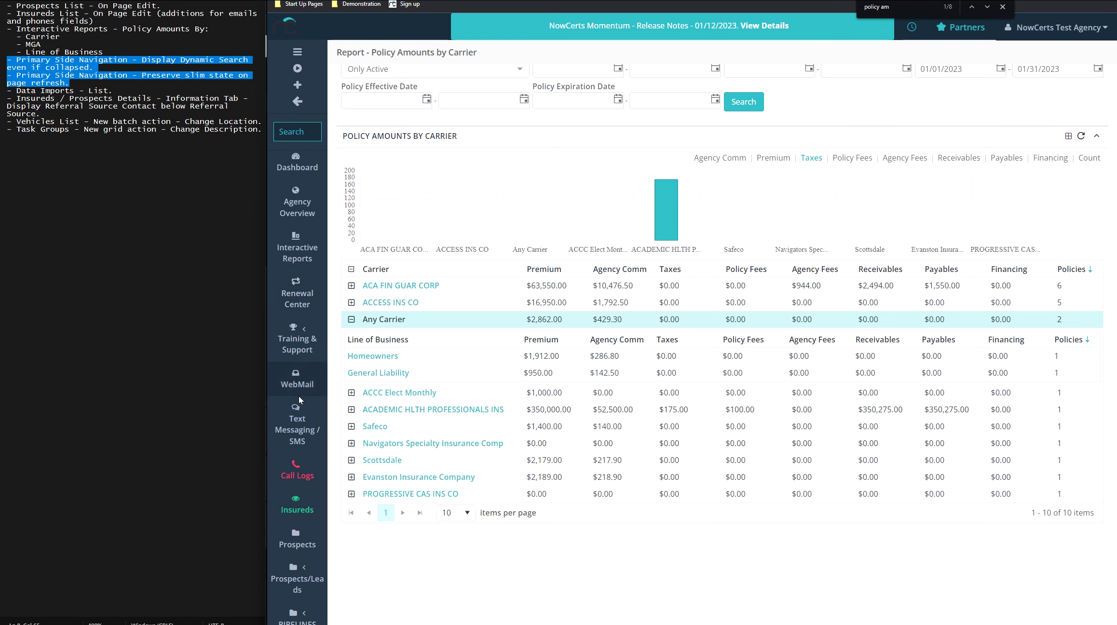
Open the Insureds list from the slim side navigation, and expand and collapse the navigation again
left_click(297, 506)
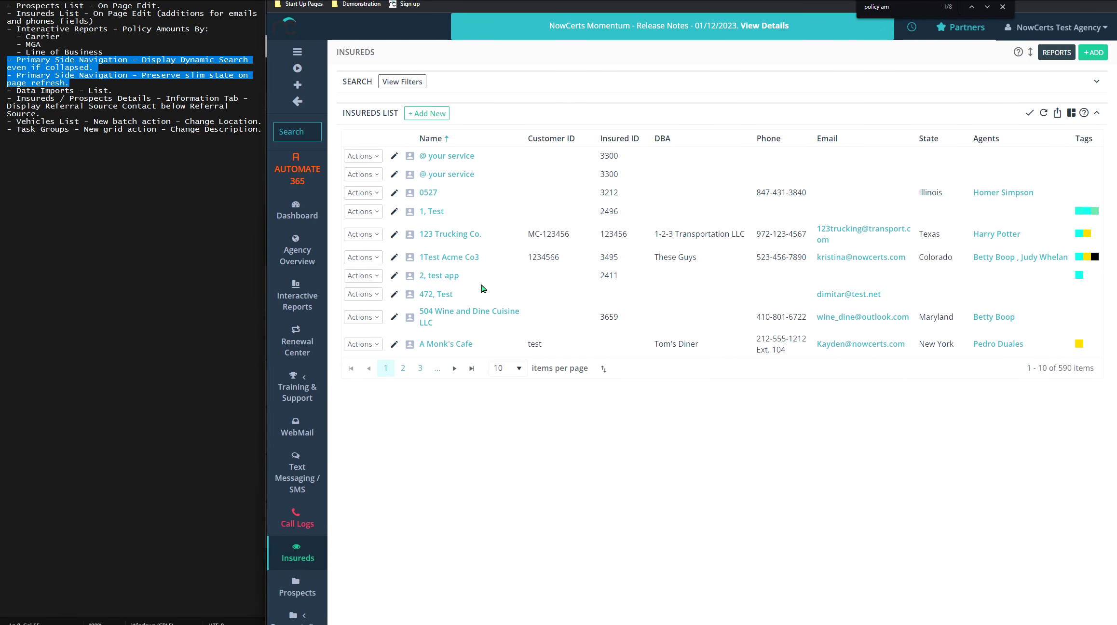
left_click(297, 51)
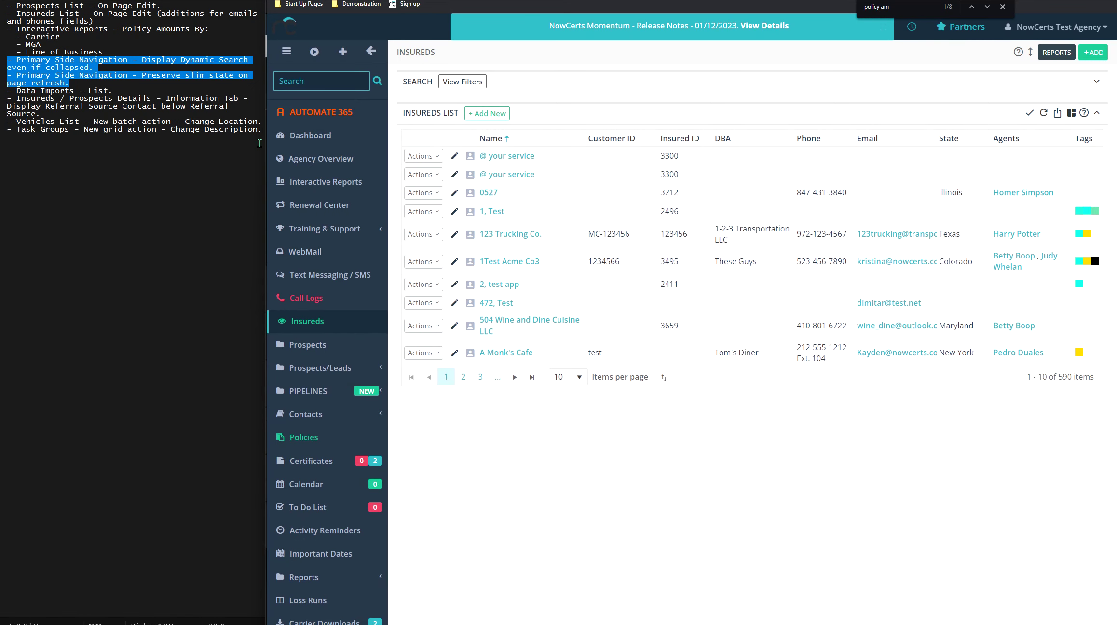
left_click(286, 51)
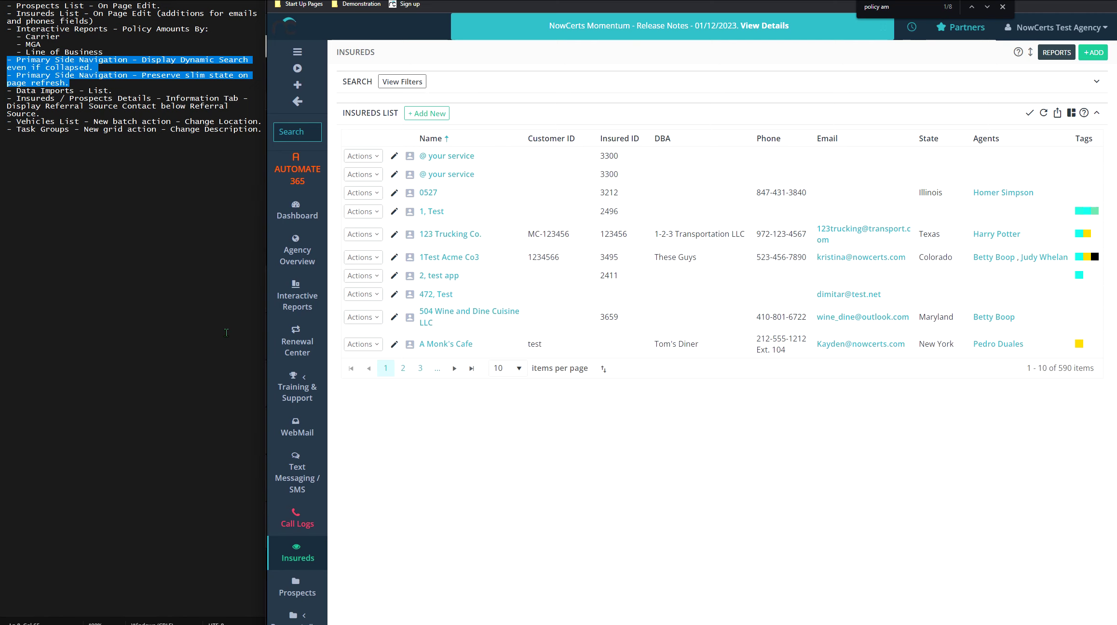
Highlight the Data Imports note and open the history list of data imports
left_click_drag(112, 90, 6, 92)
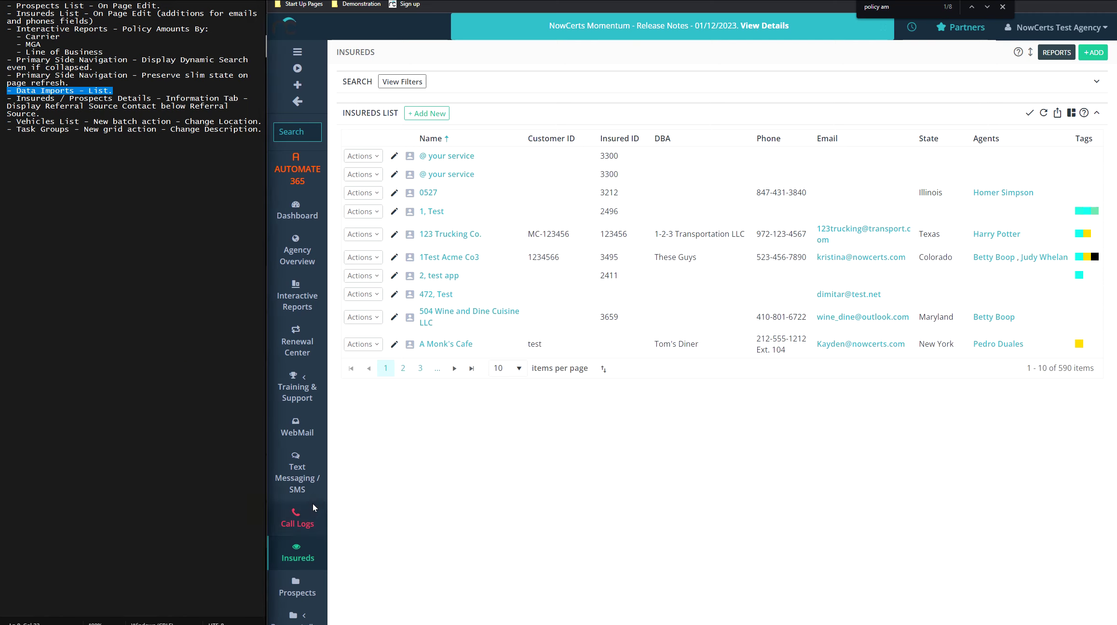
scroll(313, 503, "down", 10)
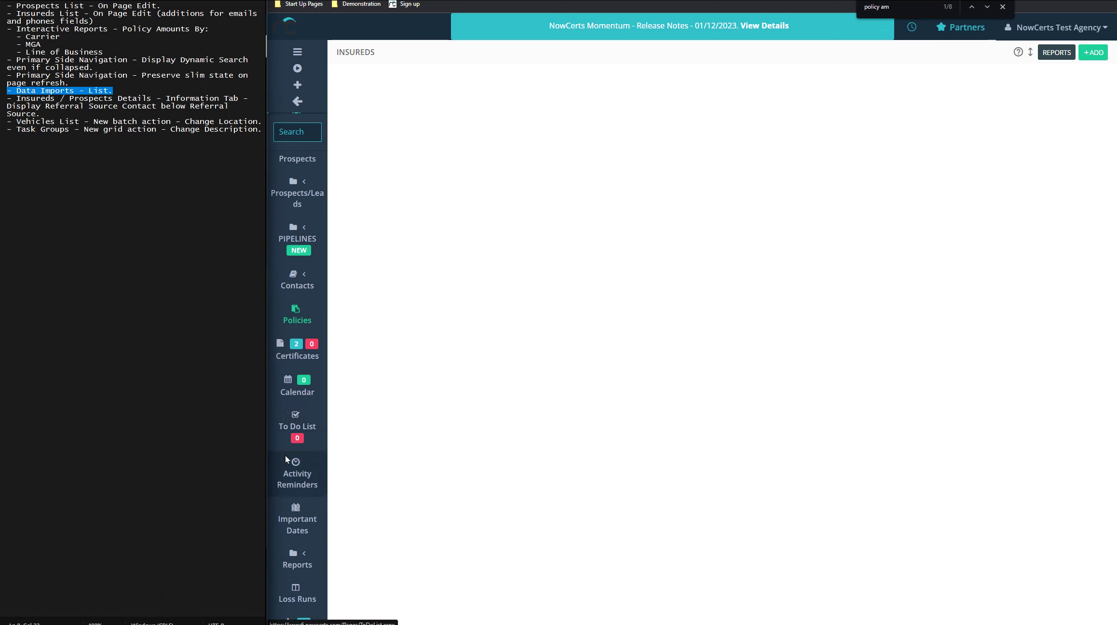
scroll(290, 463, "down", 6)
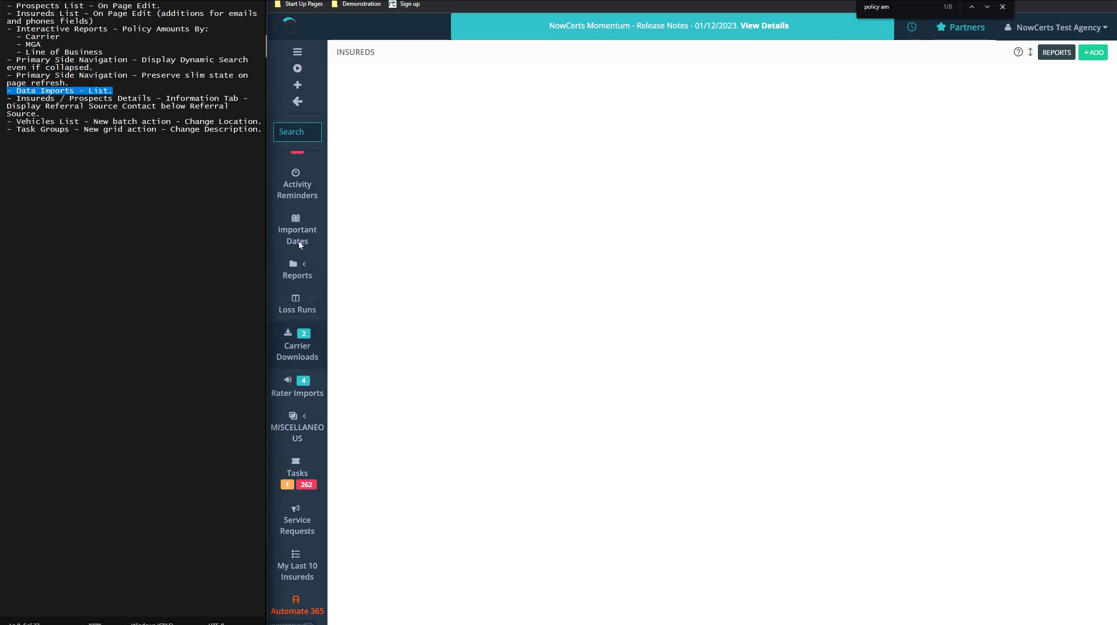
left_click(297, 52)
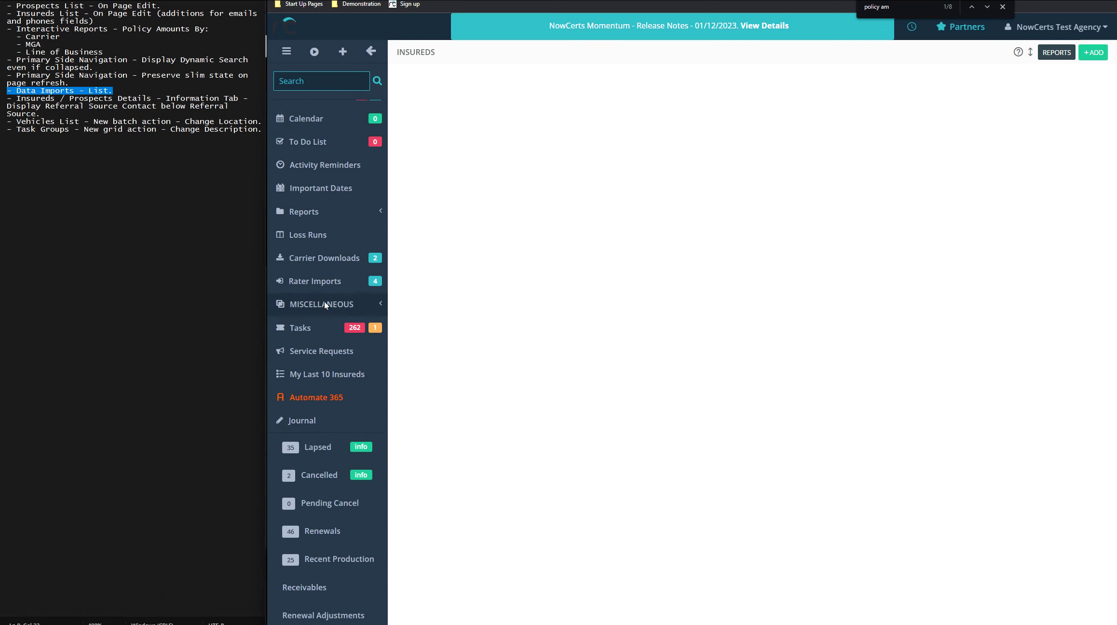
left_click(324, 304)
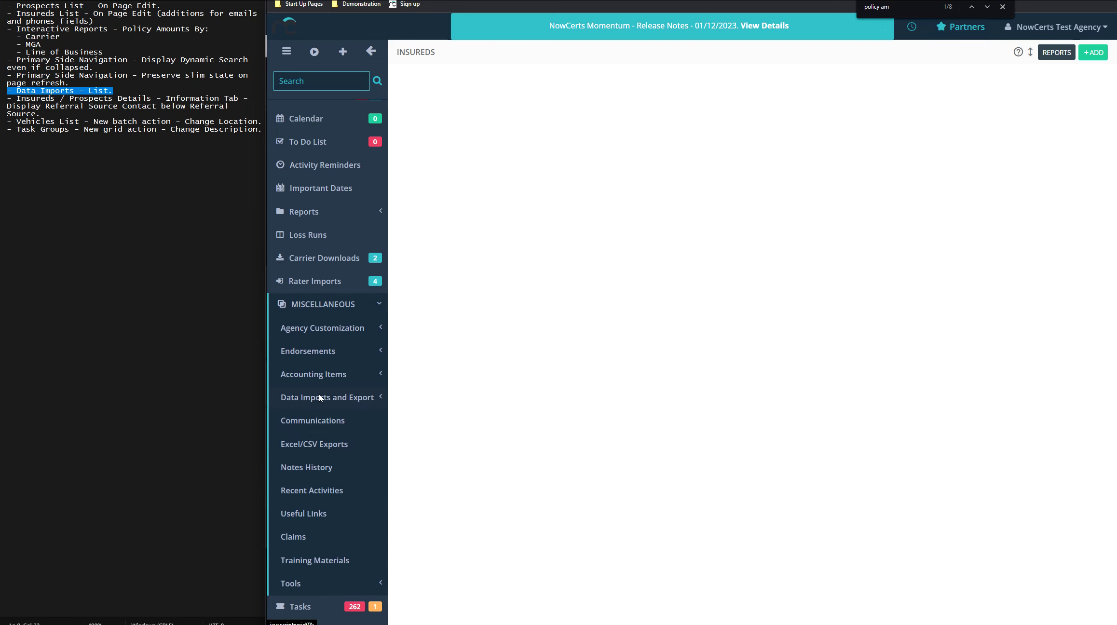
left_click(320, 398)
left_click(293, 422)
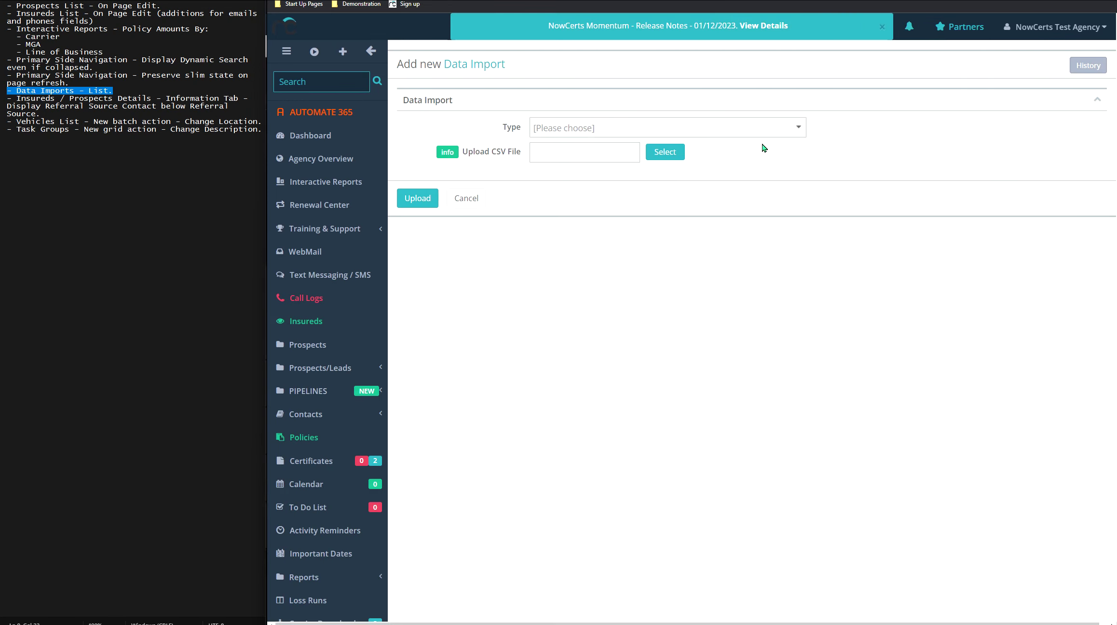
left_click(1089, 65)
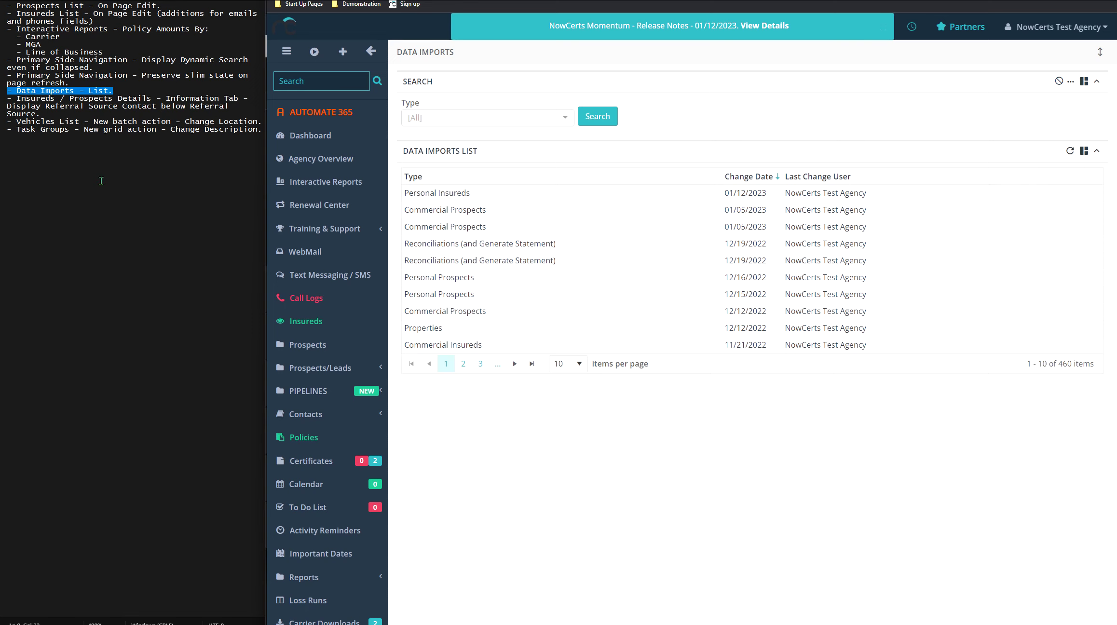
Highlight the Referral Source Contact note and, in the 1Test Acme Co3 insured details, the contact name below the referral source
left_click_drag(43, 115, 10, 98)
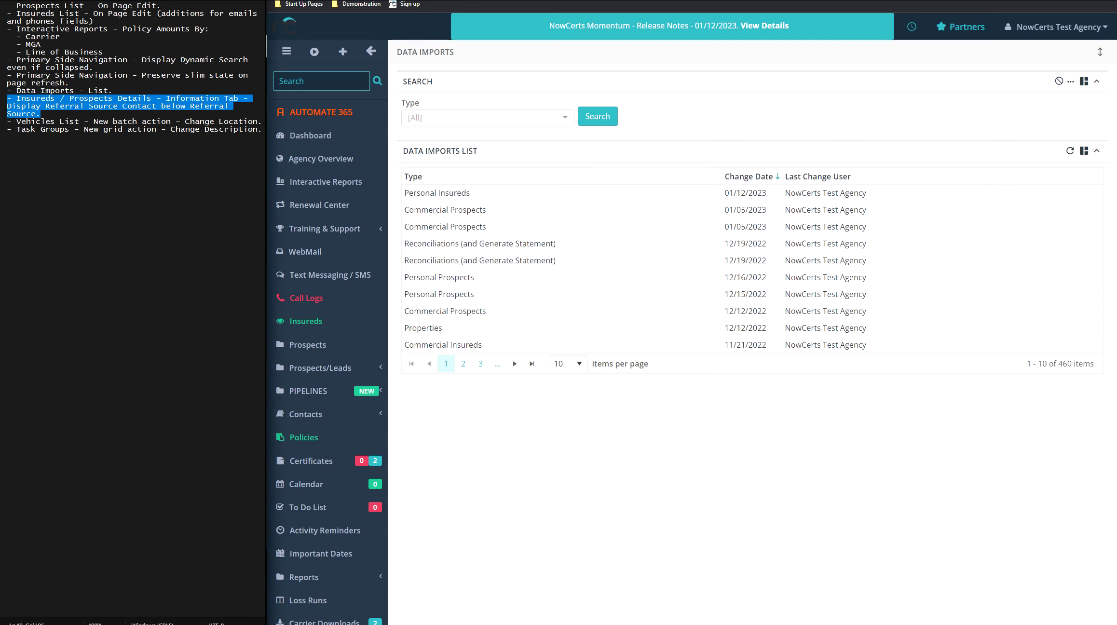
left_click(331, 321)
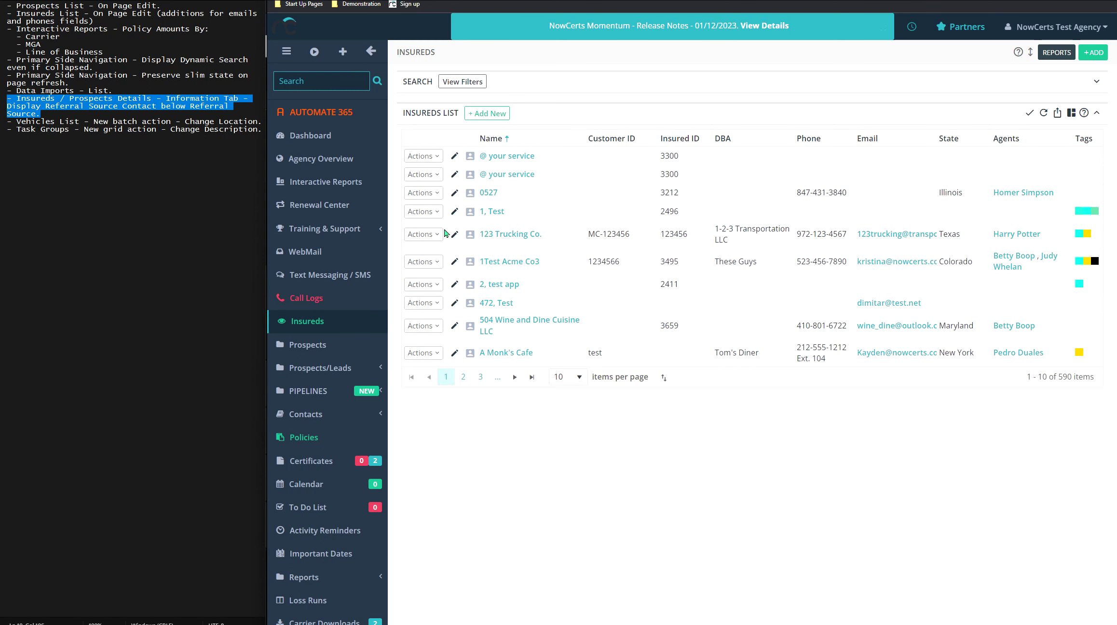
left_click(508, 262)
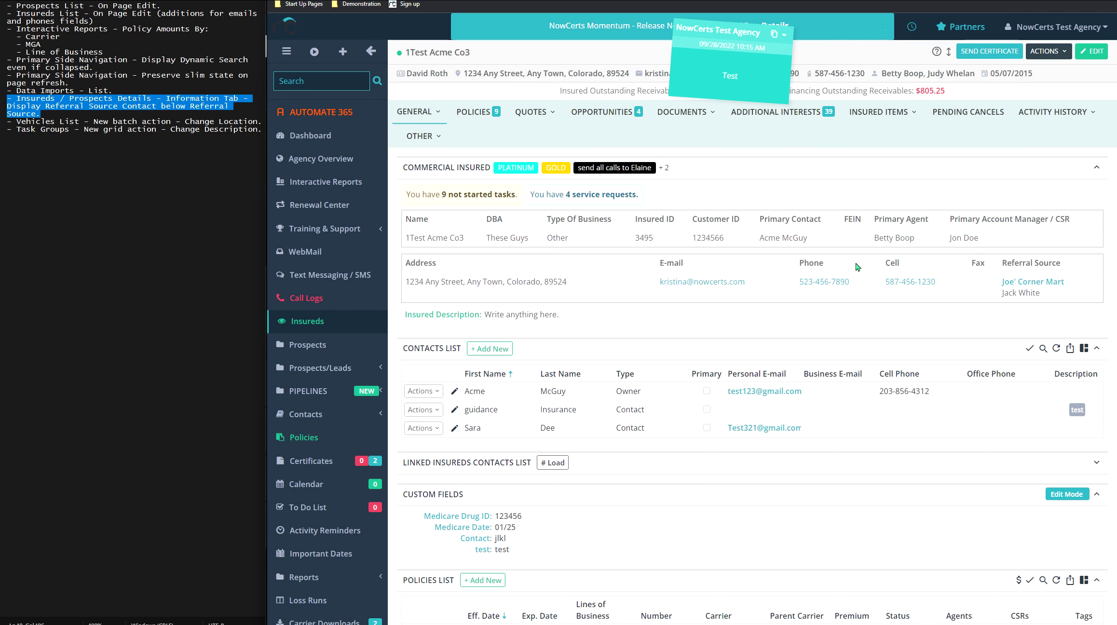
triple_click(1032, 294)
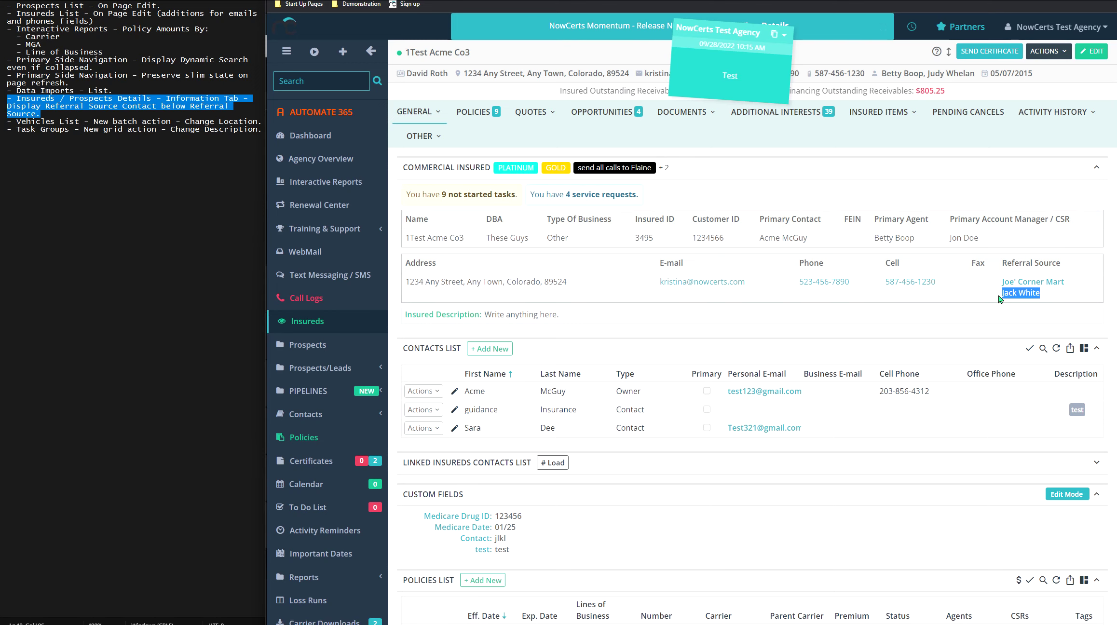
Review the reps of the Joe' Corner Mart referral source and return to the 1Test Acme Co3 insured details
left_click(1045, 284)
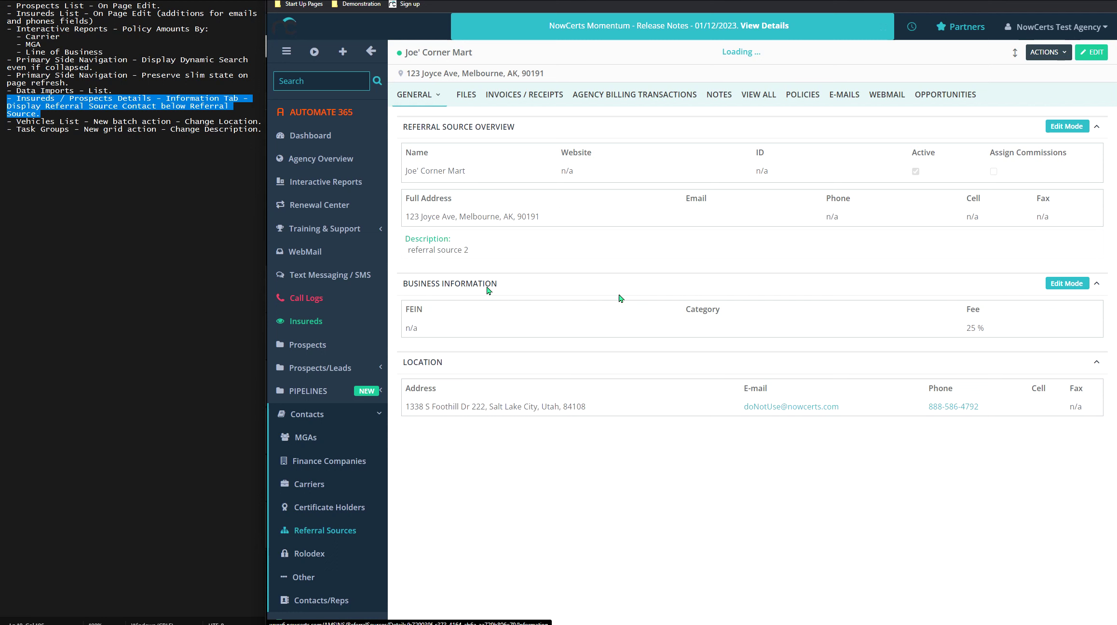
left_click(424, 94)
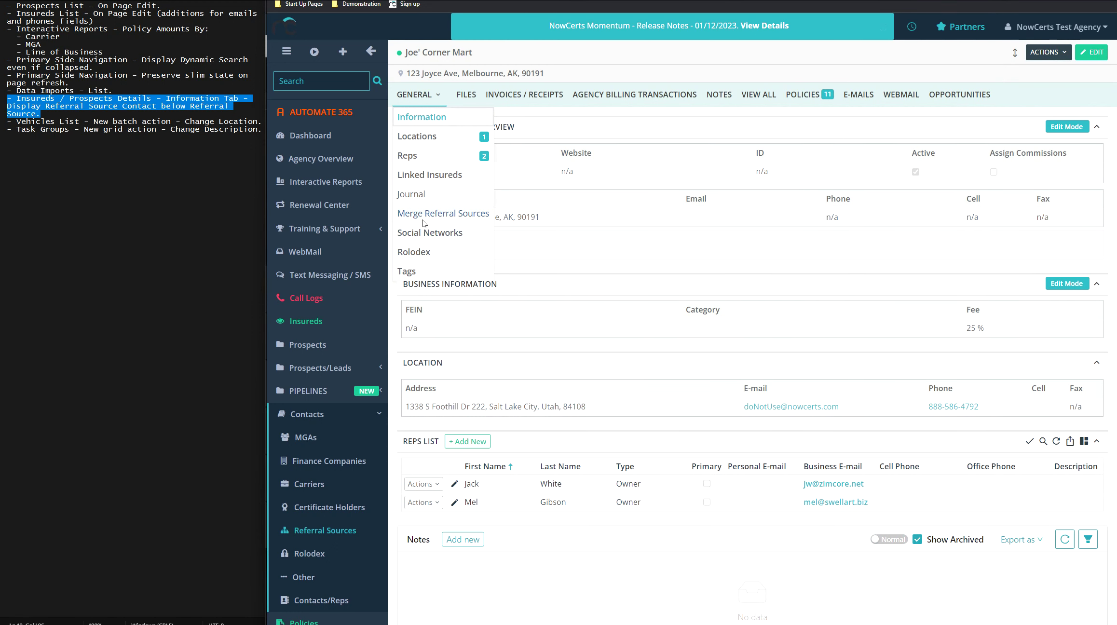
left_click(407, 155)
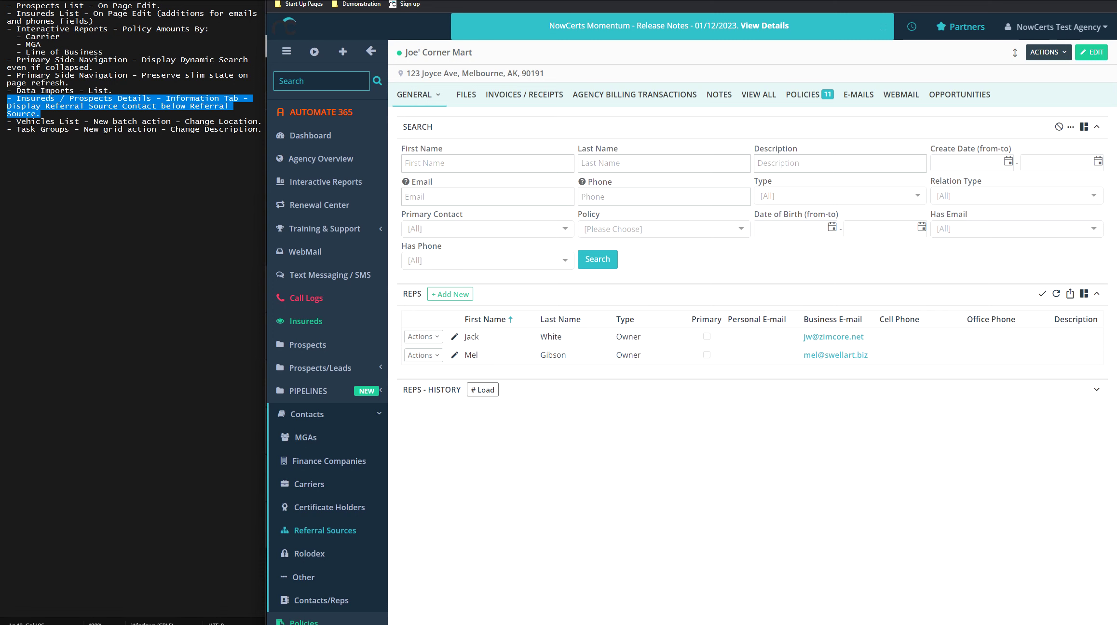
key("alt+Left")
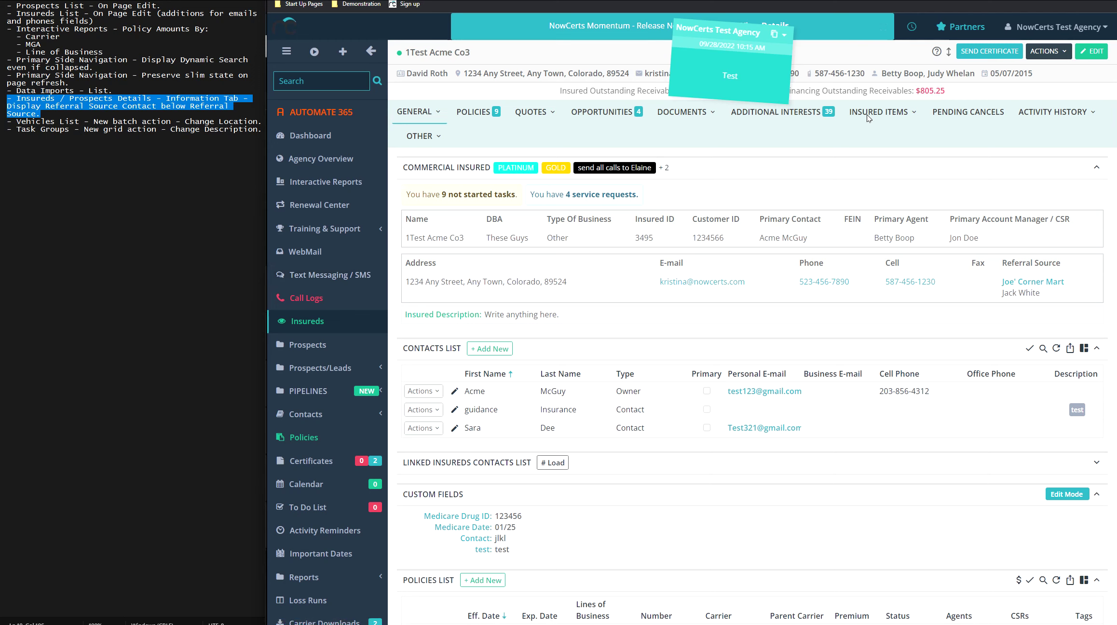
Highlight the Vehicles List note about the Change Location batch action and open the vehicles list of the 1Test Acme Co3 insured
left_click_drag(261, 121, 6, 121)
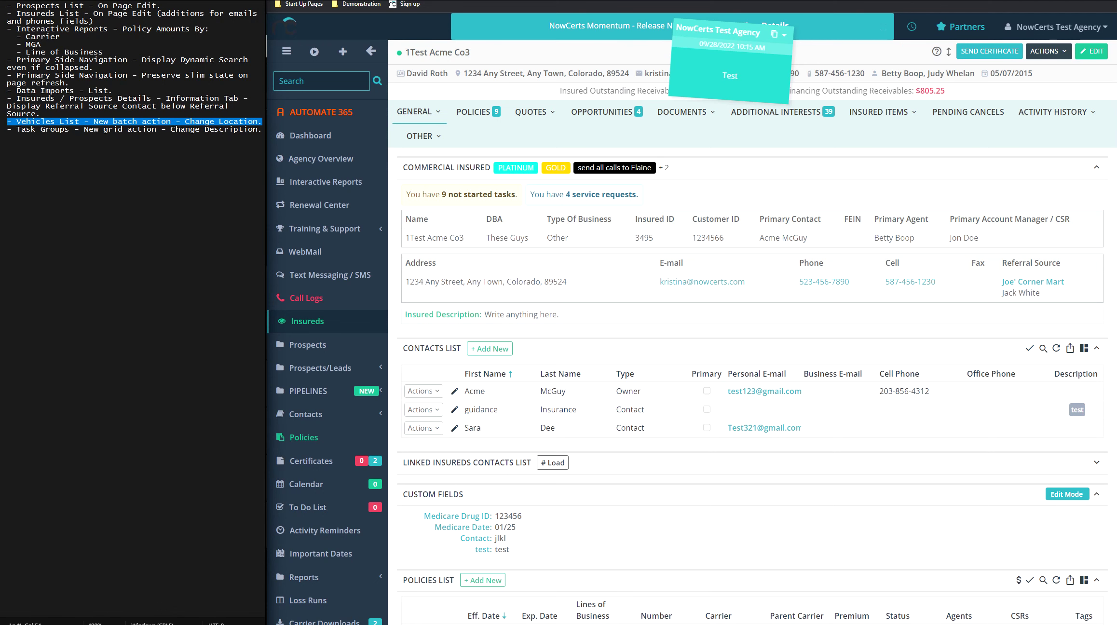
left_click(873, 112)
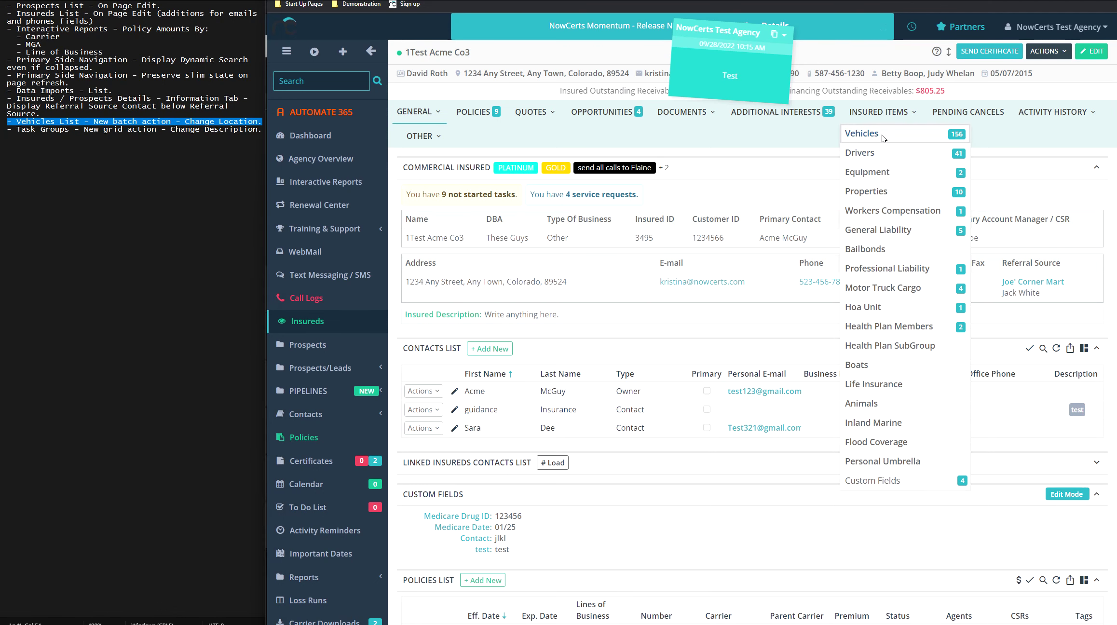
left_click(882, 141)
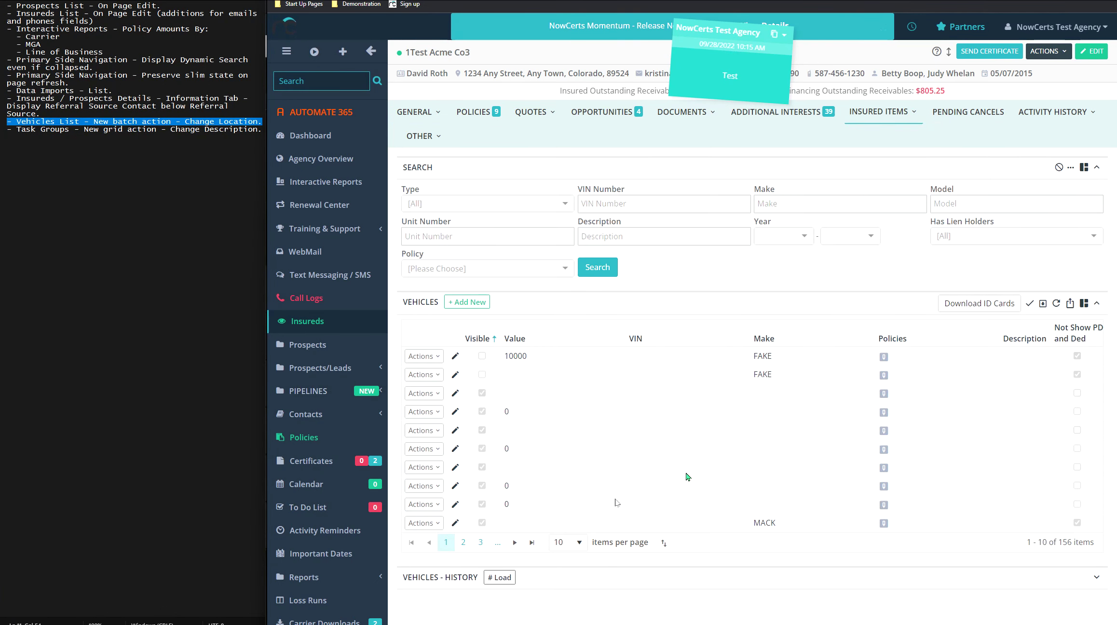
Select all vehicles on the current page for bulk actions, and view the Change Location batch action without saving a change
left_click(1030, 303)
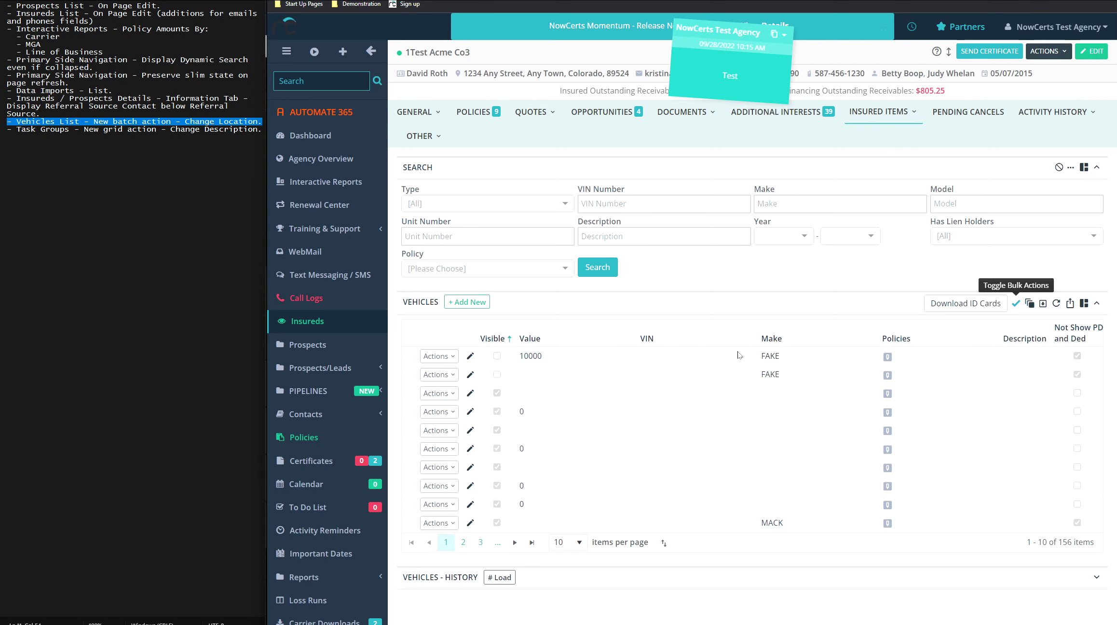
left_click(409, 340)
left_click(1030, 303)
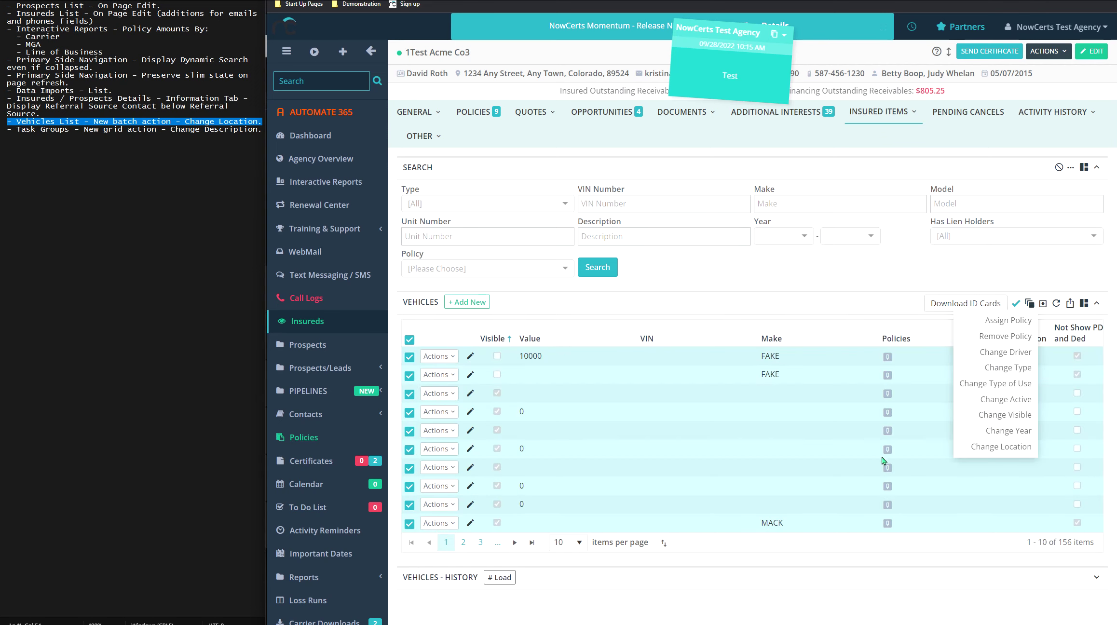
left_click(1015, 450)
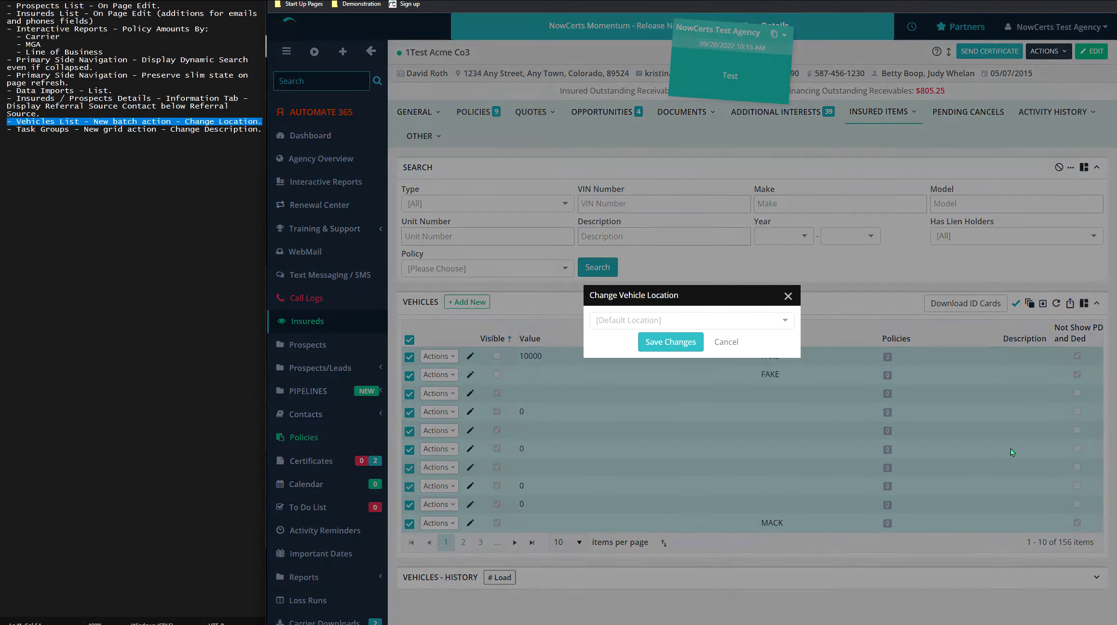
left_click(703, 321)
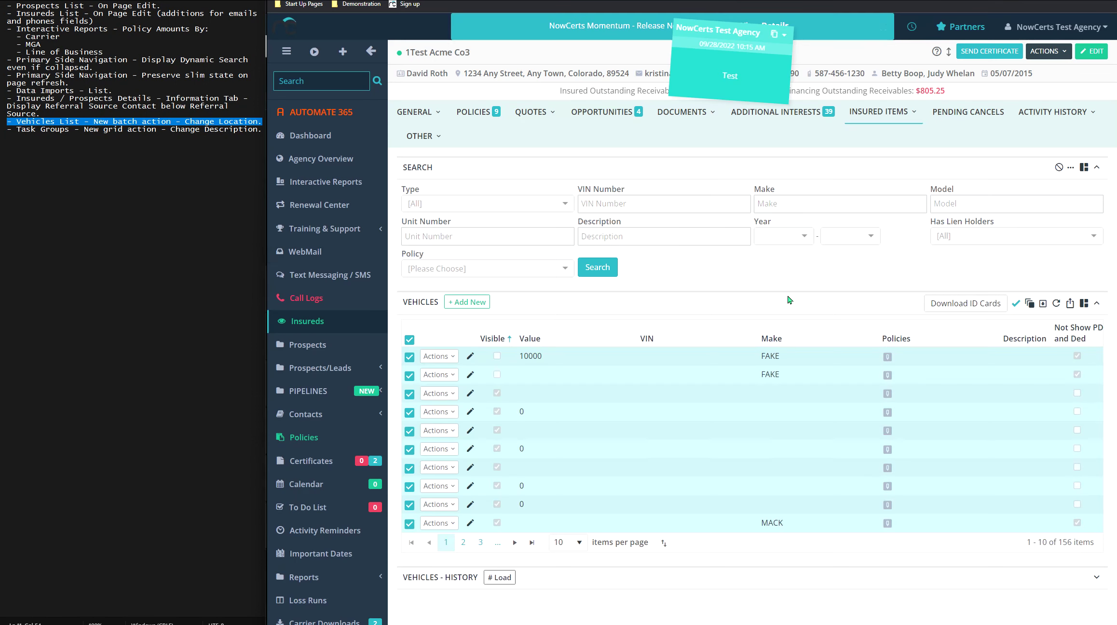
left_click(788, 296)
Highlight the Task Groups note about the Change Description action and open the Task Groups list among the agency customization pages
left_click_drag(261, 130, 7, 129)
scroll(367, 434, "down", 5)
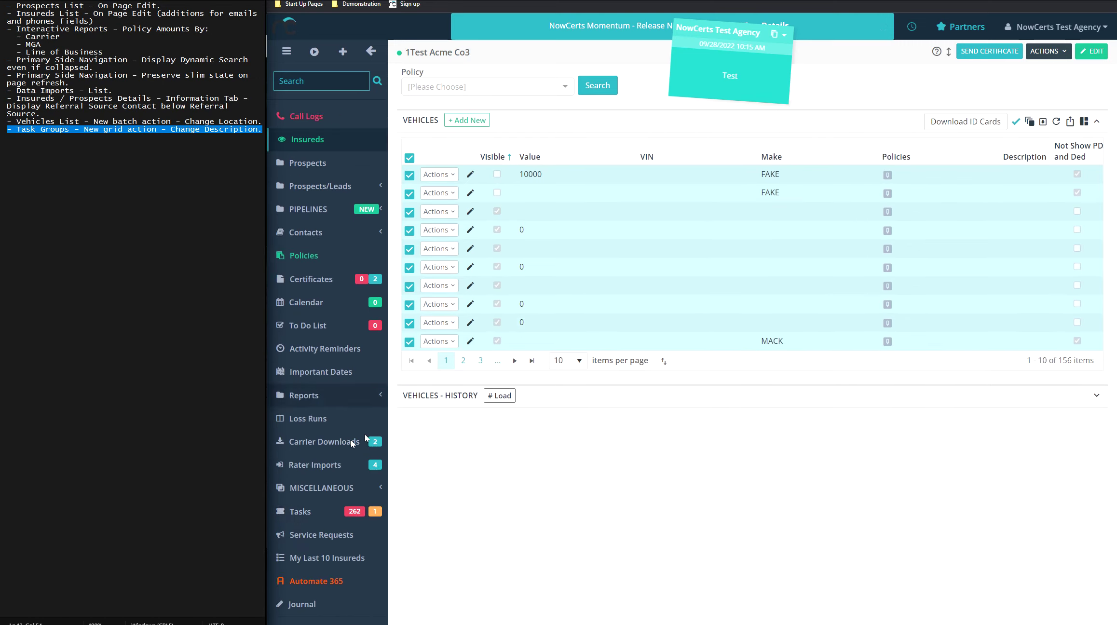
left_click(334, 430)
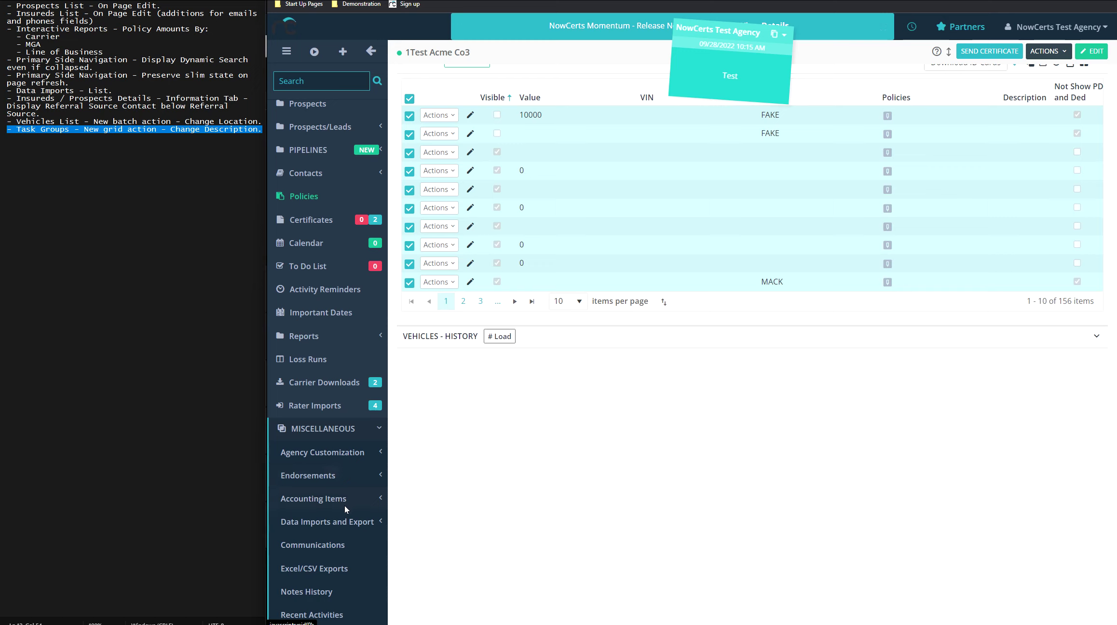
left_click(327, 452)
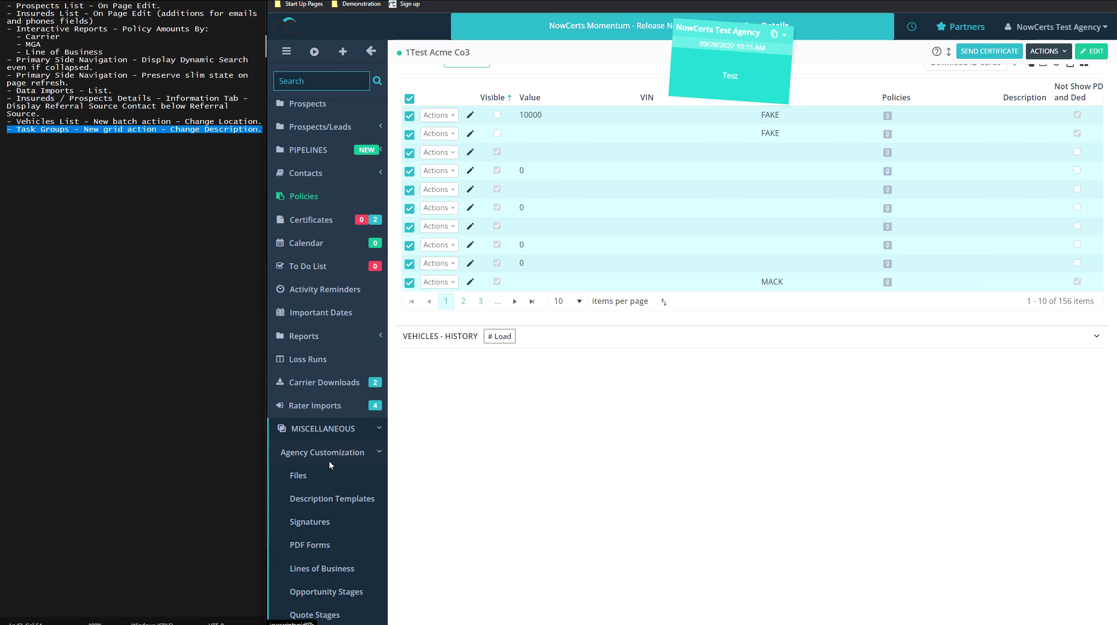
scroll(329, 461, "down", 1)
scroll(330, 465, "down", 1)
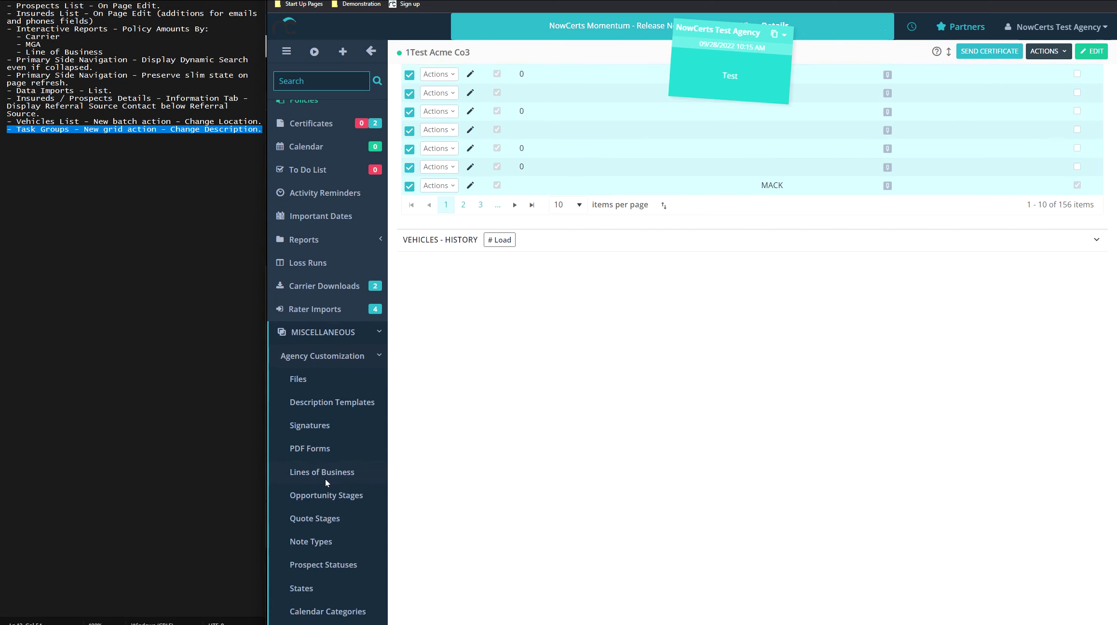
scroll(327, 491, "down", 5)
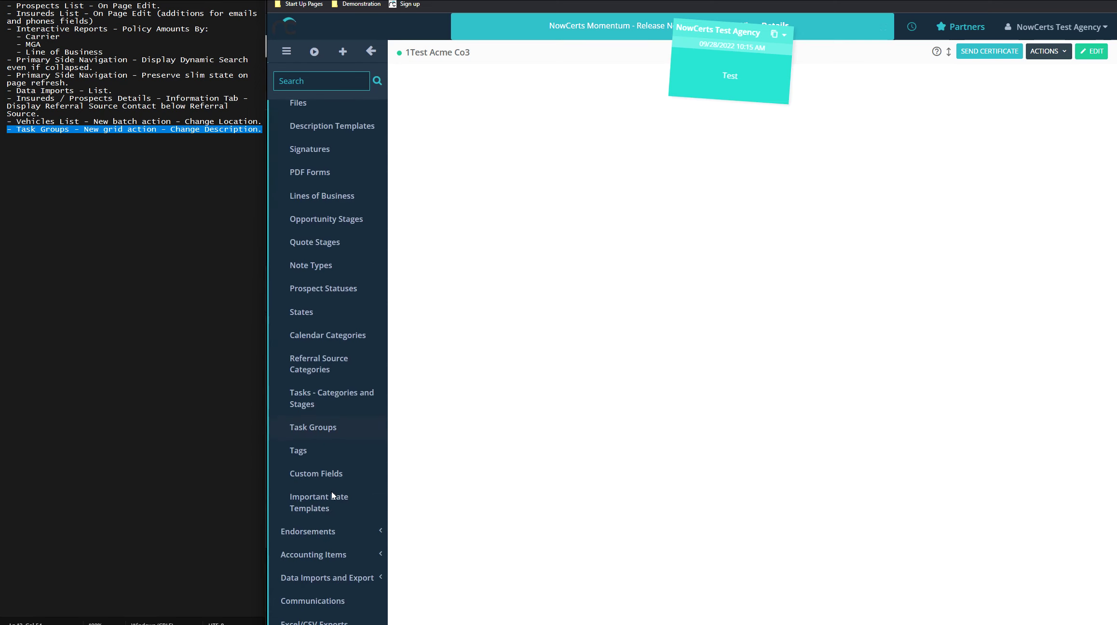
left_click(328, 569)
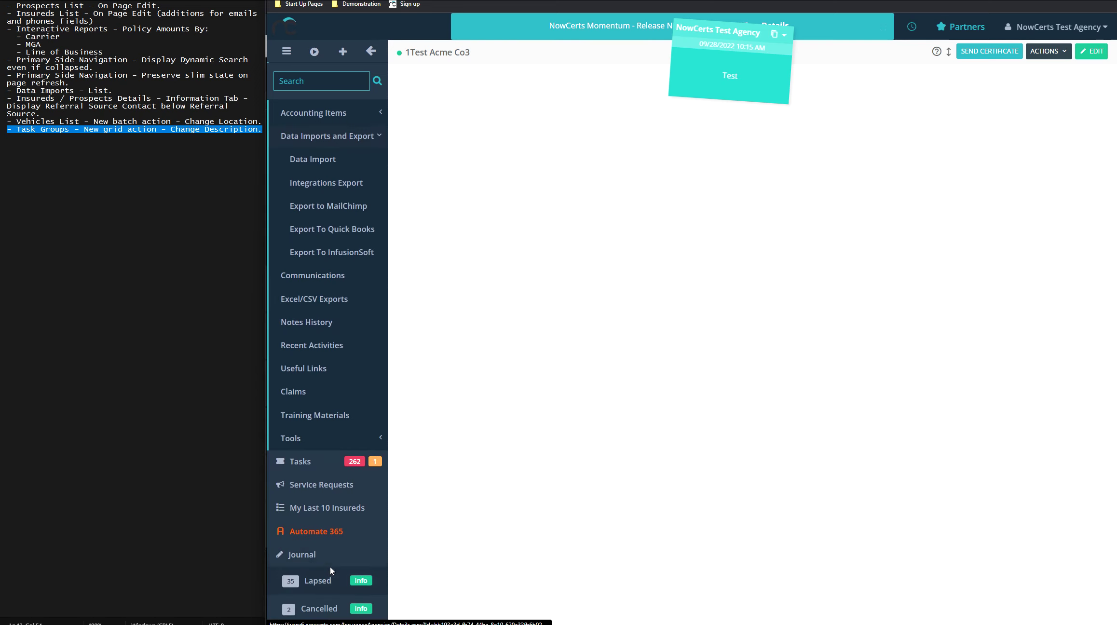
scroll(319, 302, "up", 5)
left_click(324, 356)
scroll(338, 453, "down", 5)
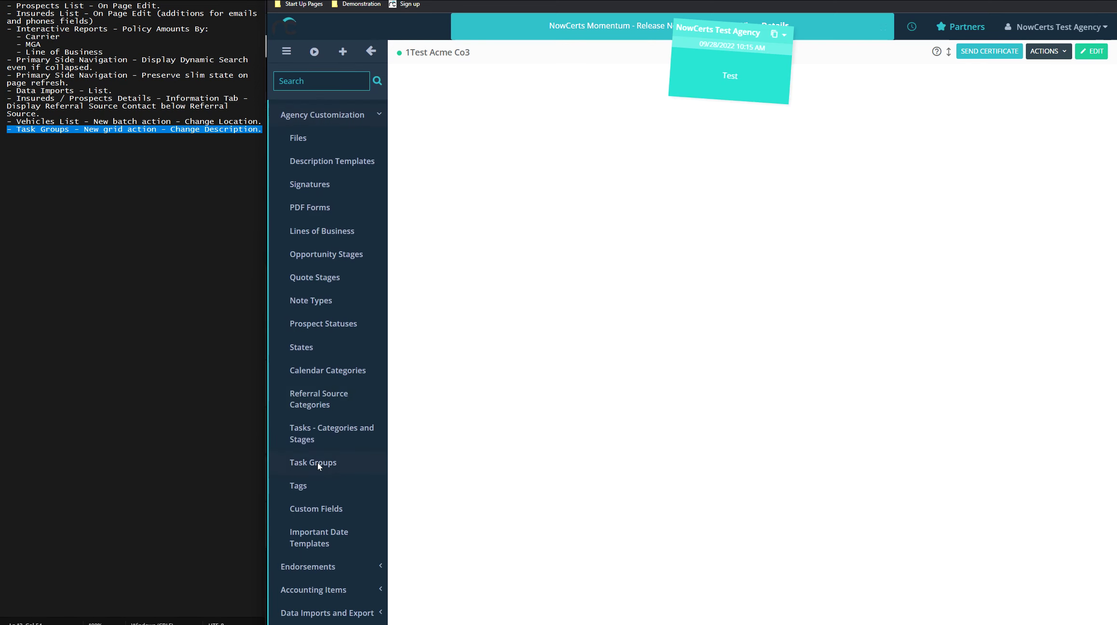
left_click(317, 464)
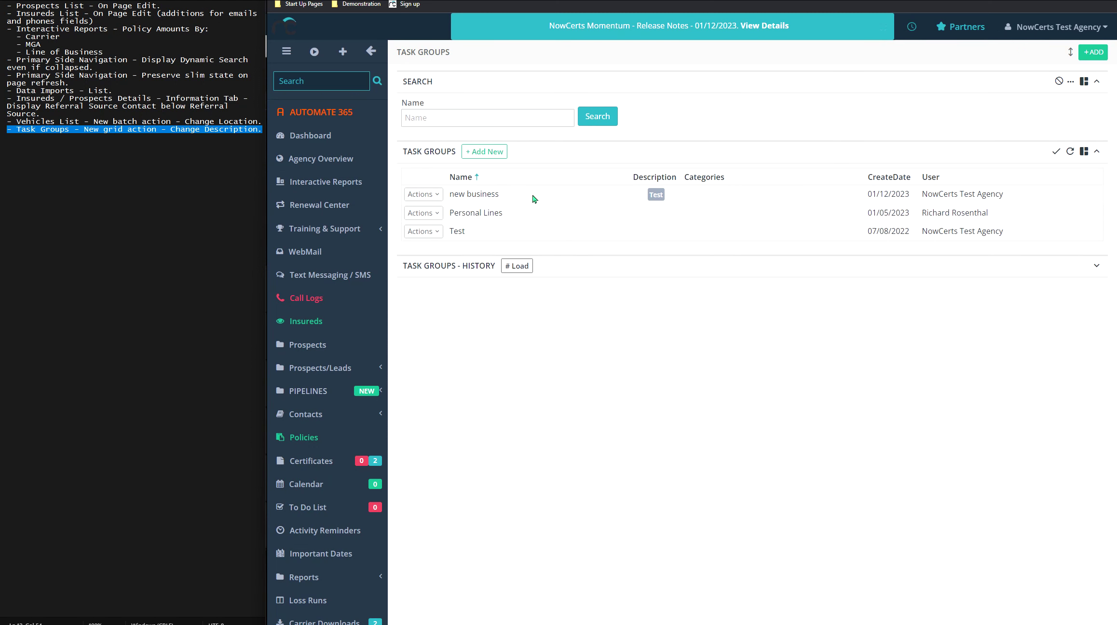
View the Change Description action of the new business task group, cancel it without changes, and show the group's available actions again
left_click(427, 195)
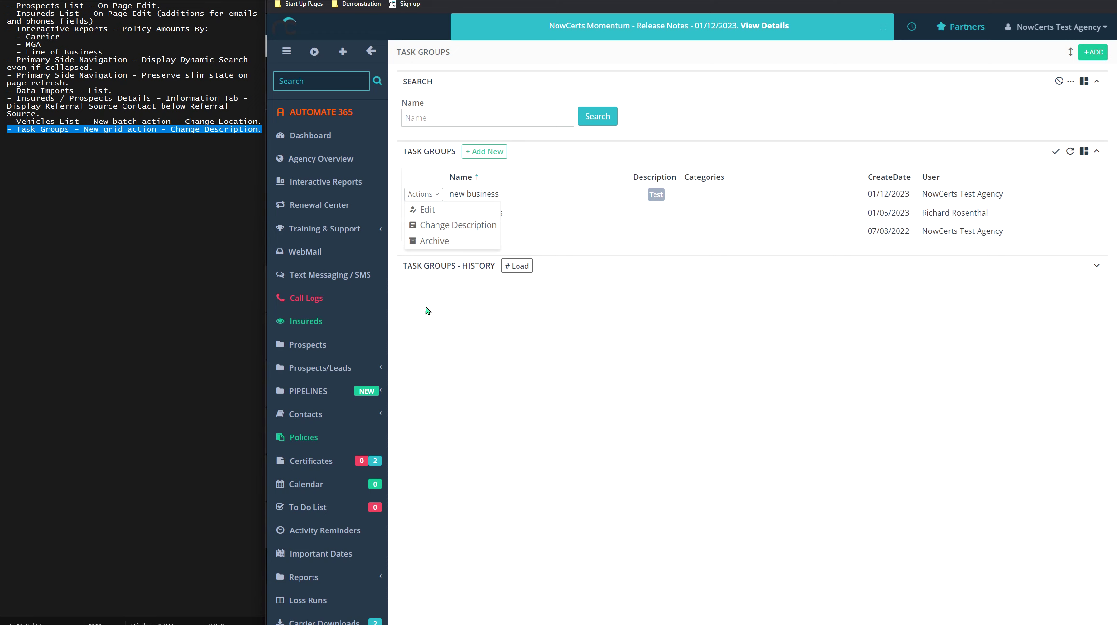
left_click(440, 226)
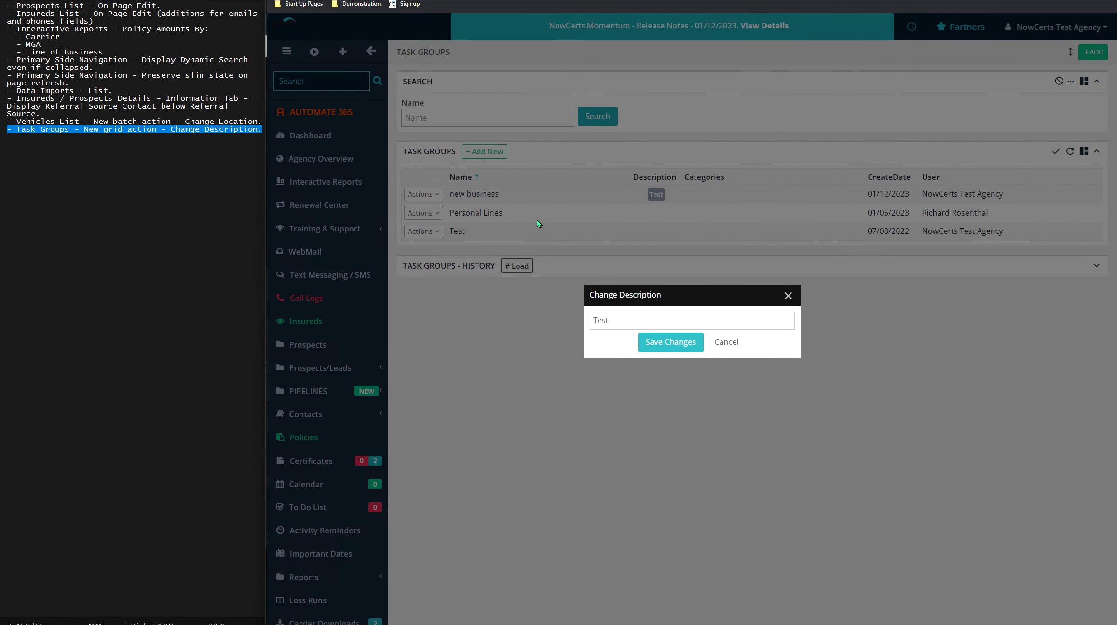
left_click(729, 343)
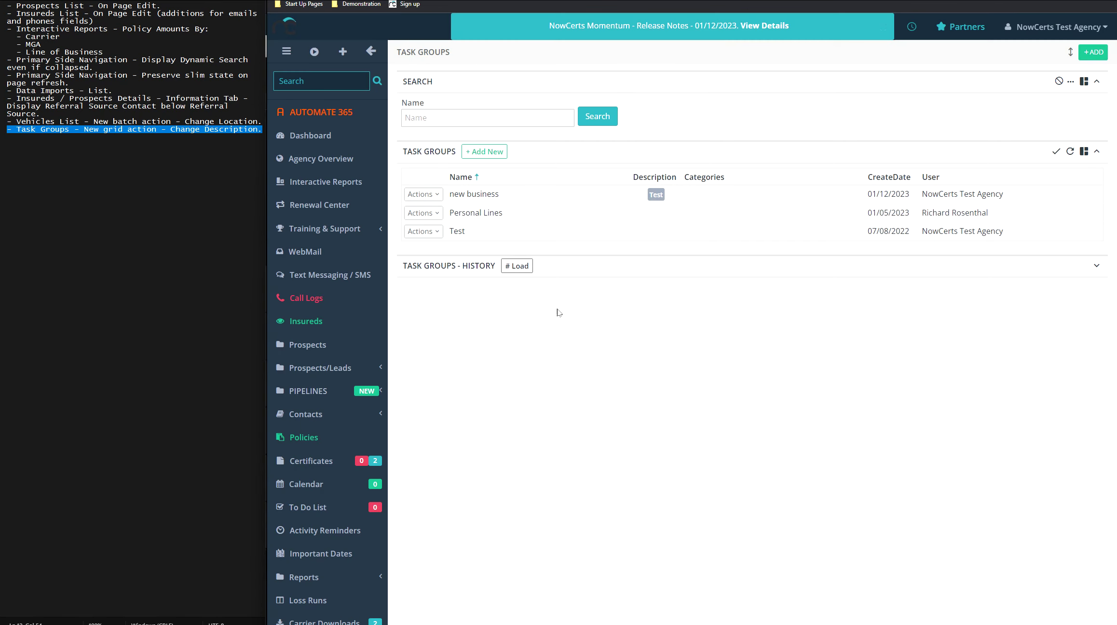
left_click(429, 195)
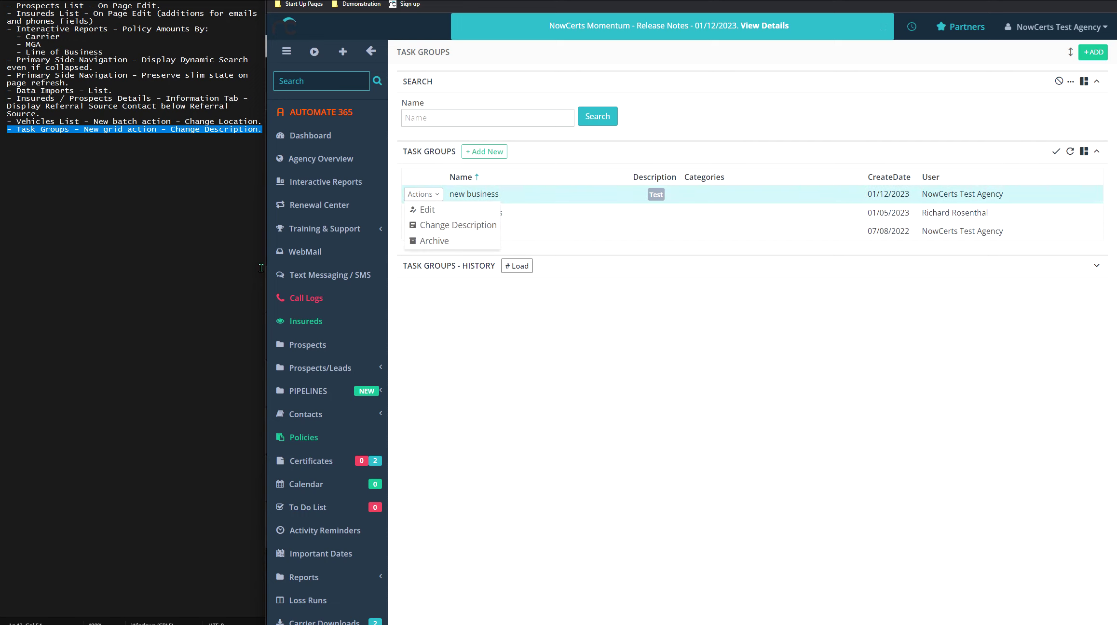